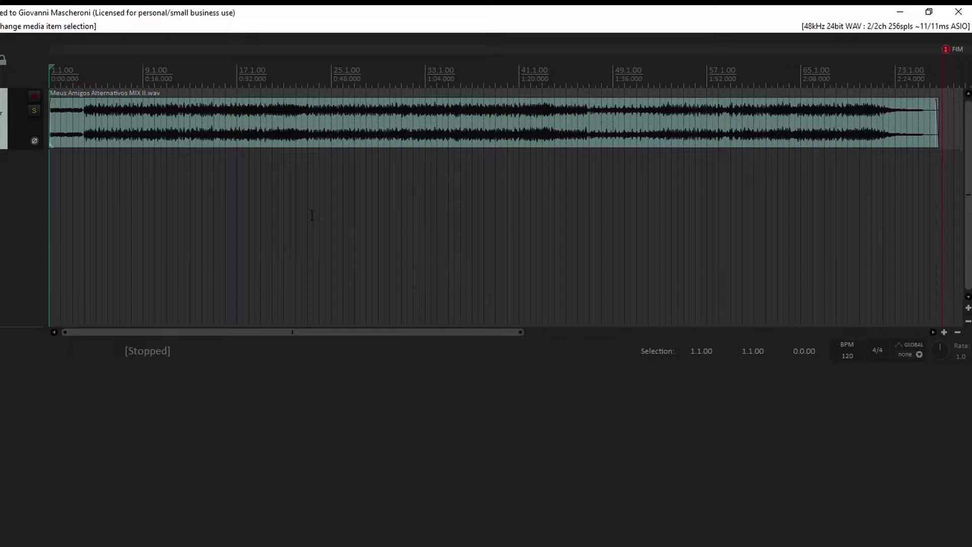
Try to time-stretch the audio item by moving its end edge, and undo the change
left_click(82, 173)
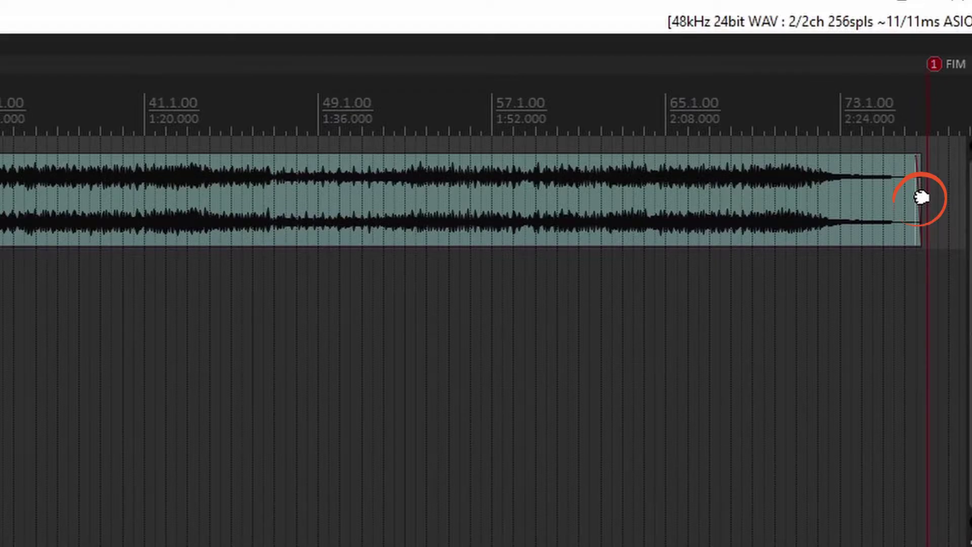
left_click_drag(921, 198, 924, 203)
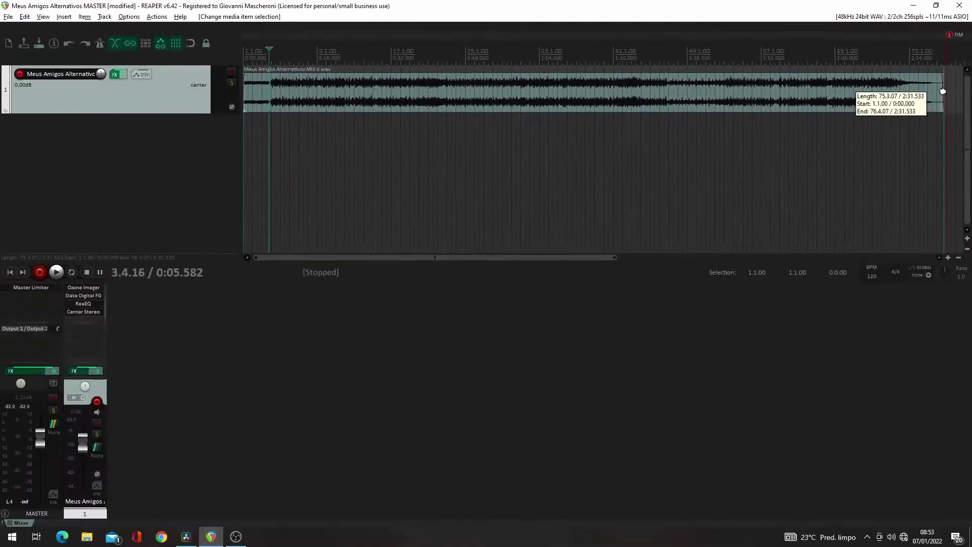
left_click_drag(935, 93, 908, 99)
key("ctrl+z")
scroll(896, 104, "down", 2)
scroll(897, 105, "up", 2)
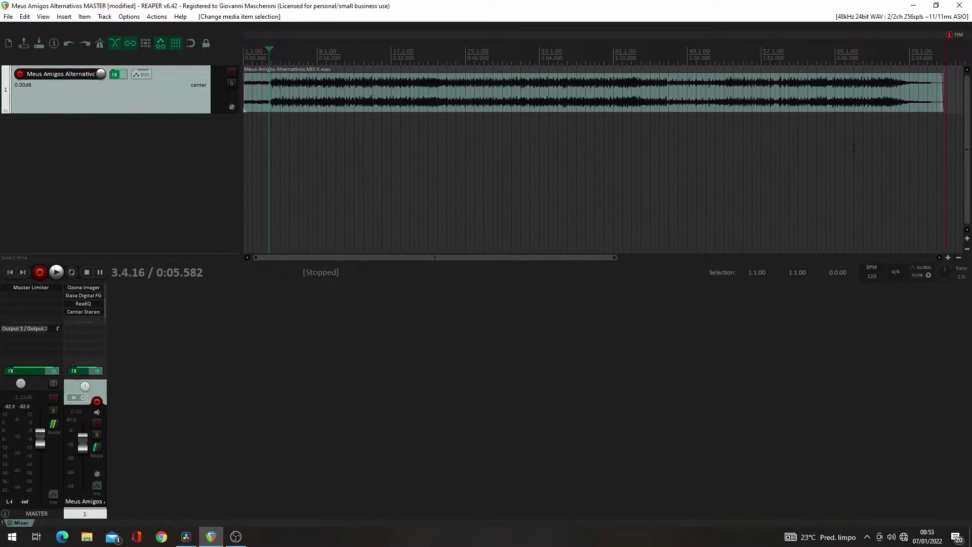
Time-stretch the audio item shorter to a rate of about 1.034, play it back and undo the stretch
left_click_drag(943, 94, 921, 93)
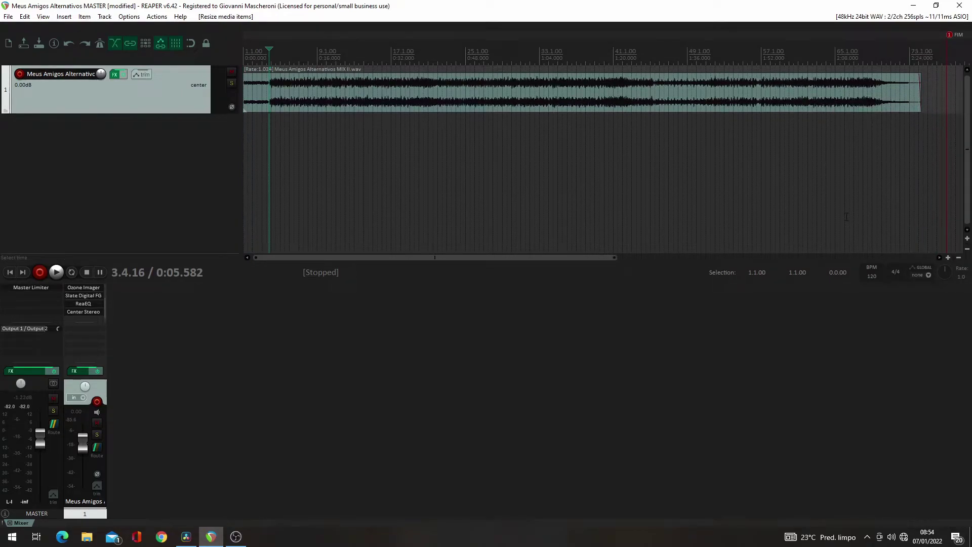
key("space")
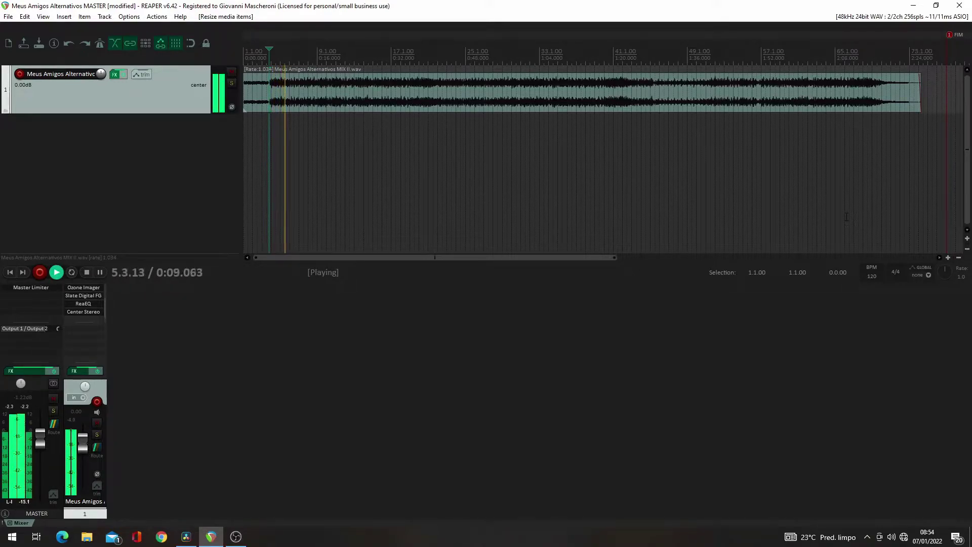
key("space")
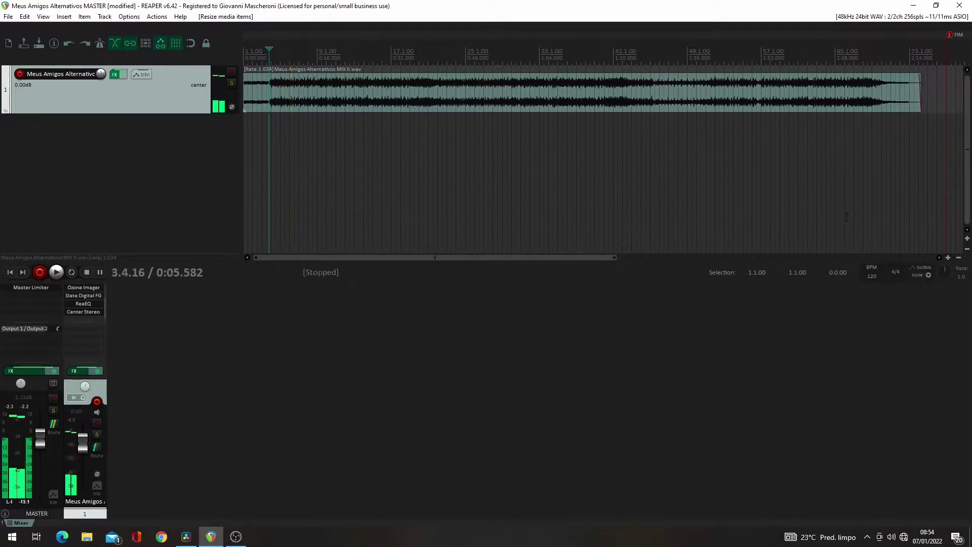
key("ctrl+z")
Time-stretch the audio item longer to a rate of 0.947, play it from the loud entry and undo the stretch
scroll(840, 156, "down", 2)
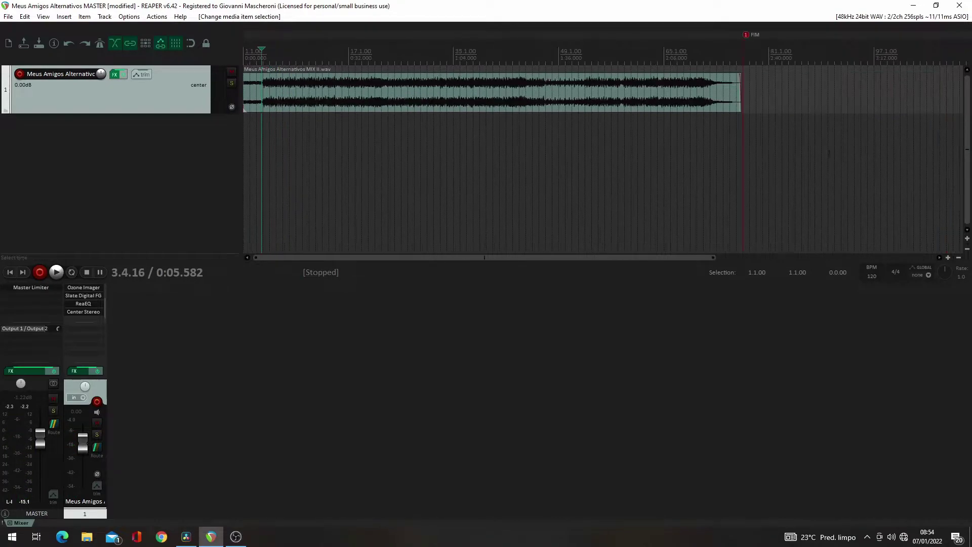
left_click_drag(741, 93, 770, 96)
key("Home")
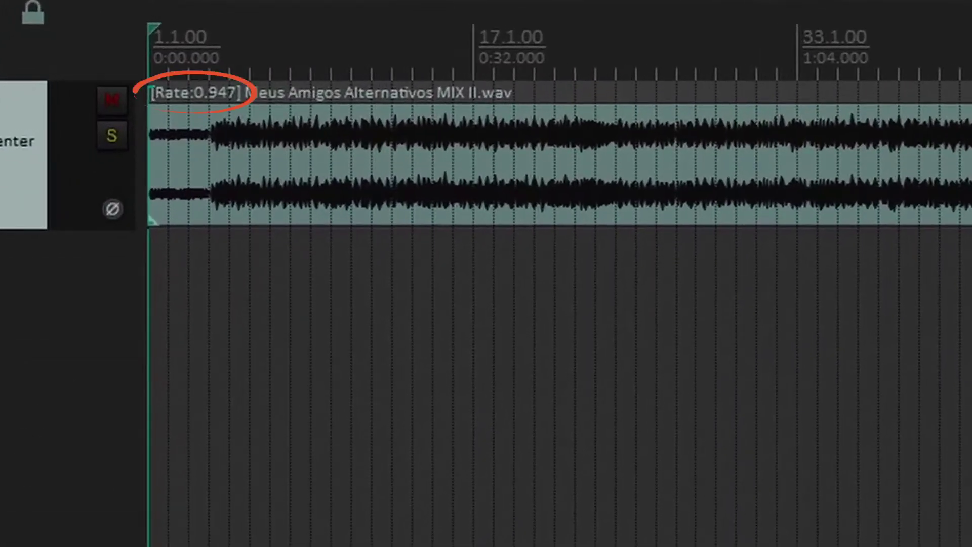
left_click_drag(768, 94, 856, 93)
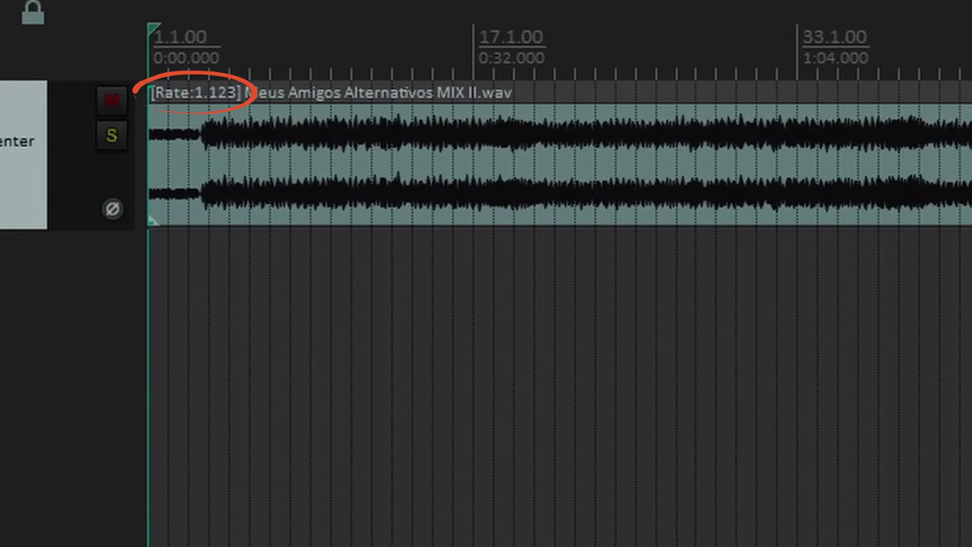
left_click(209, 304)
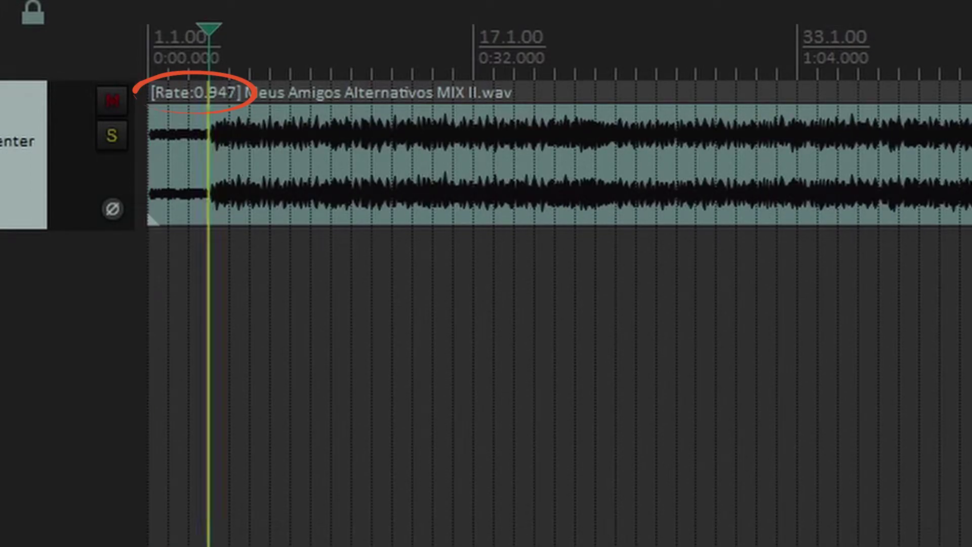
key("space")
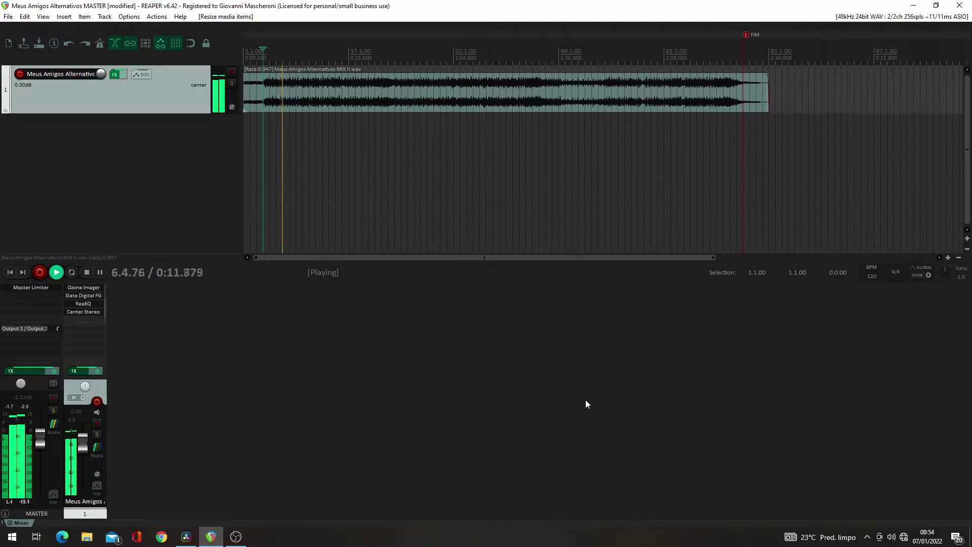
key("space")
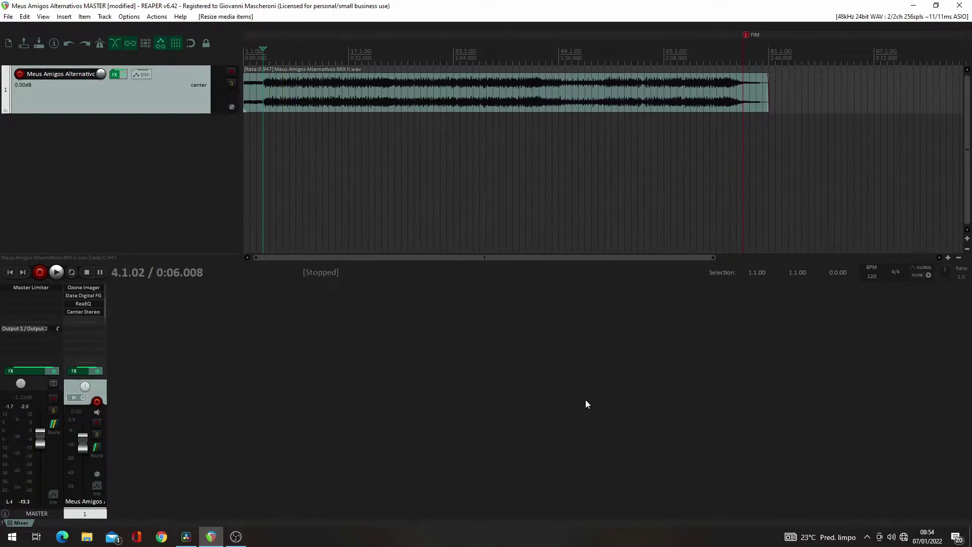
key("ctrl+z")
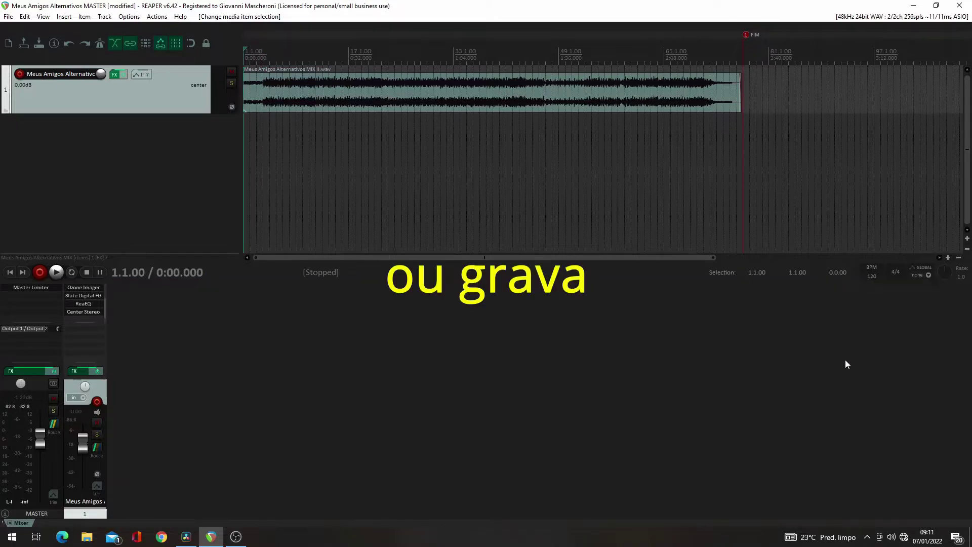
Set the project tempo to 140 BPM with the song item in place, and undo the tempo change
double_click(869, 275)
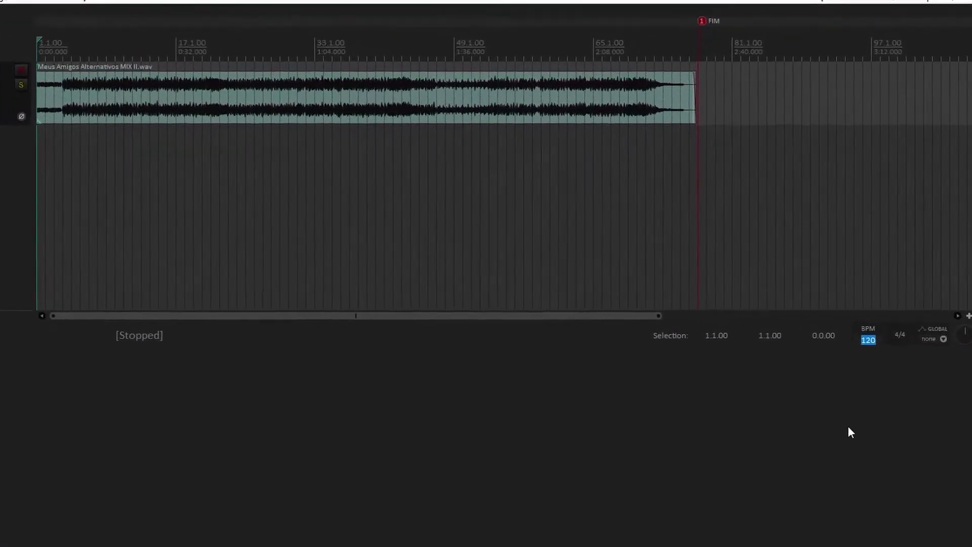
type("140")
key("Return")
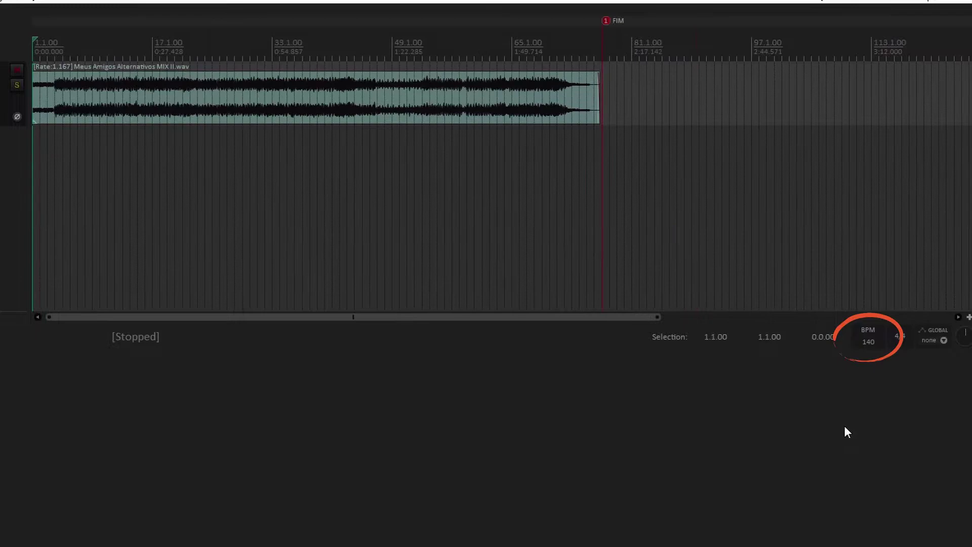
key("ctrl+z")
Delete the audio item from the track and set the project tempo to 166 BPM
left_click(375, 108)
key("Delete")
double_click(868, 342)
type("166")
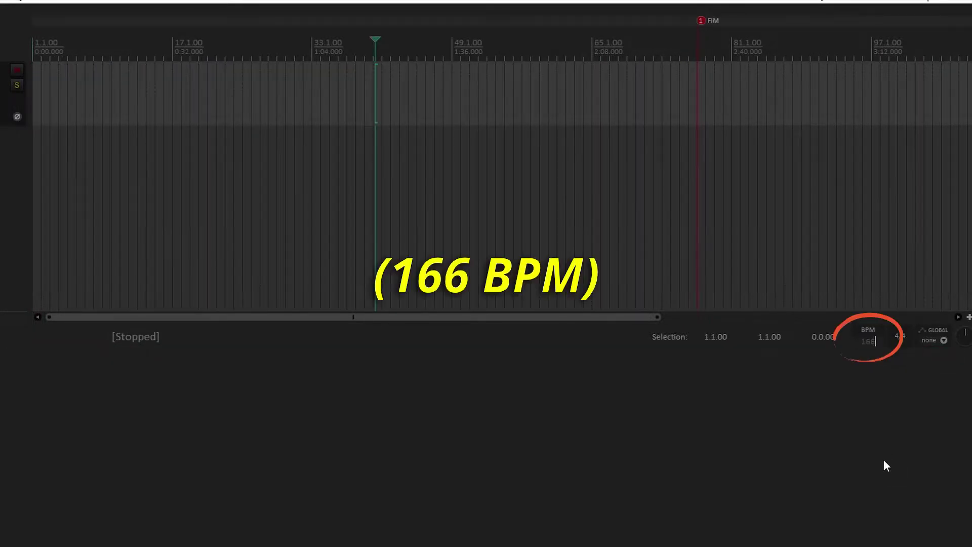
key("Return")
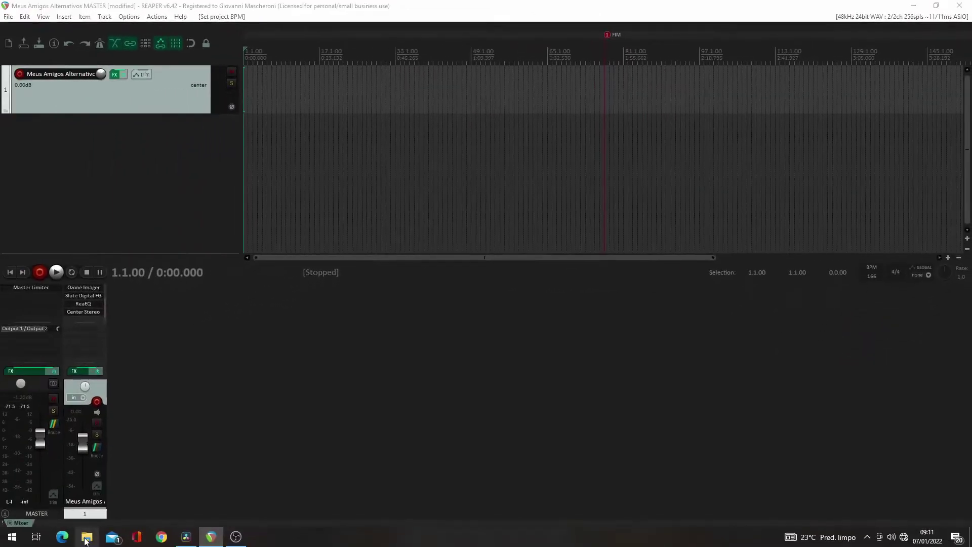
Insert Meus Amigos Alternativos MIX II.wav from File Explorer at the track's start and move the FIM marker to the item's end
left_click(87, 536)
left_click(553, 233)
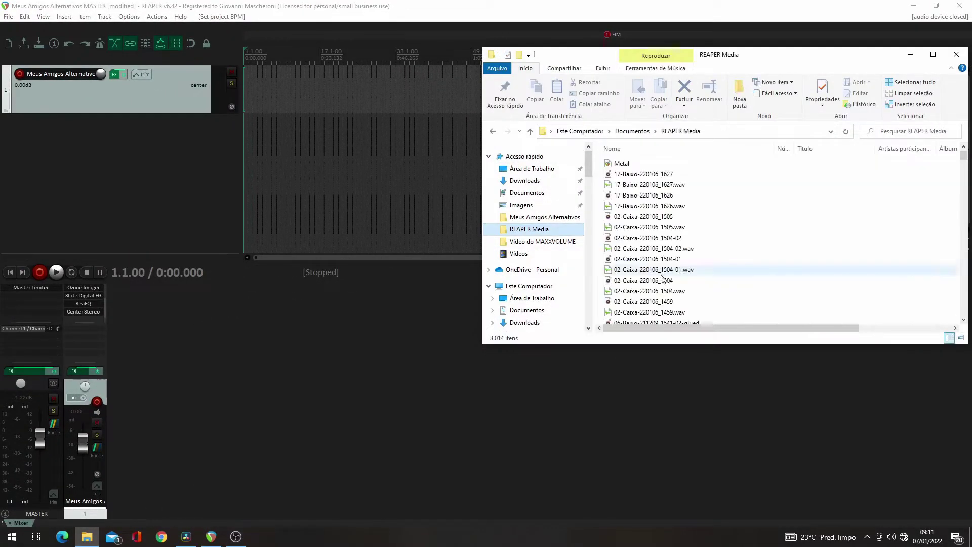
scroll(651, 229, "down", 10)
left_click_drag(651, 246, 236, 99)
left_click_drag(819, 53, 644, 56)
left_click(783, 57)
left_click_drag(601, 28, 742, 31)
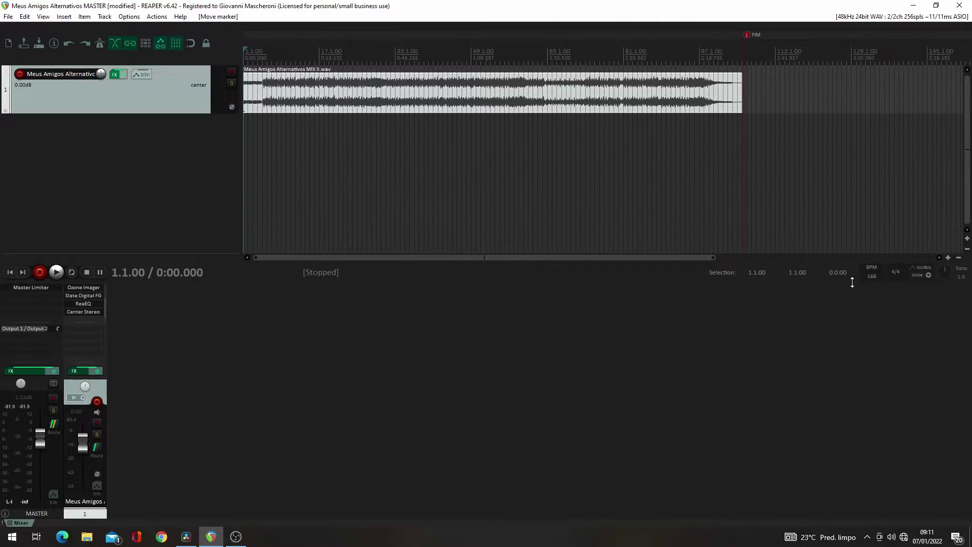
Set the project tempo to 160 BPM and play the song from its loud entry
left_click(873, 279)
type("16")
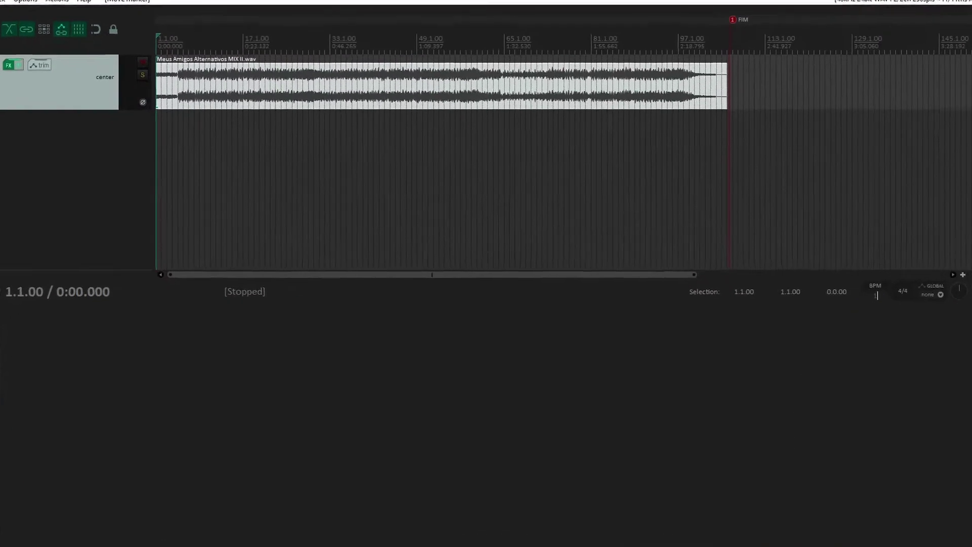
type("0")
key("Return")
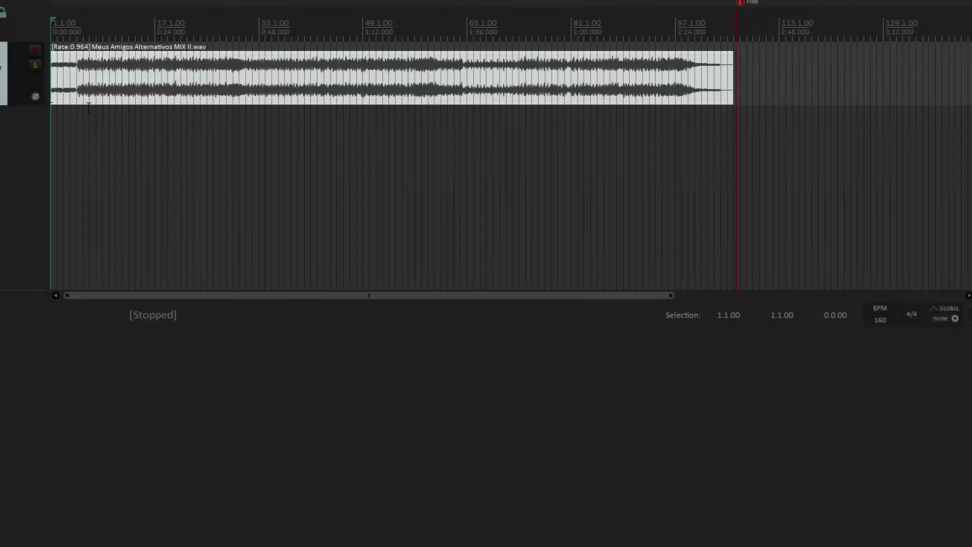
left_click(77, 124)
key("space")
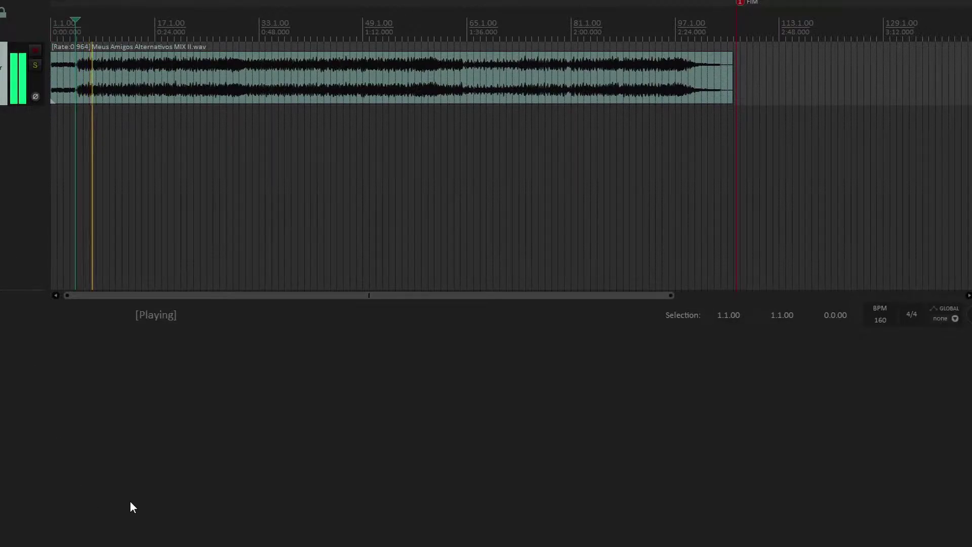
key("space")
Set the project tempo to 150 BPM and play the song from the edit cursor
left_click(880, 319)
key("BackSpace")
type("150")
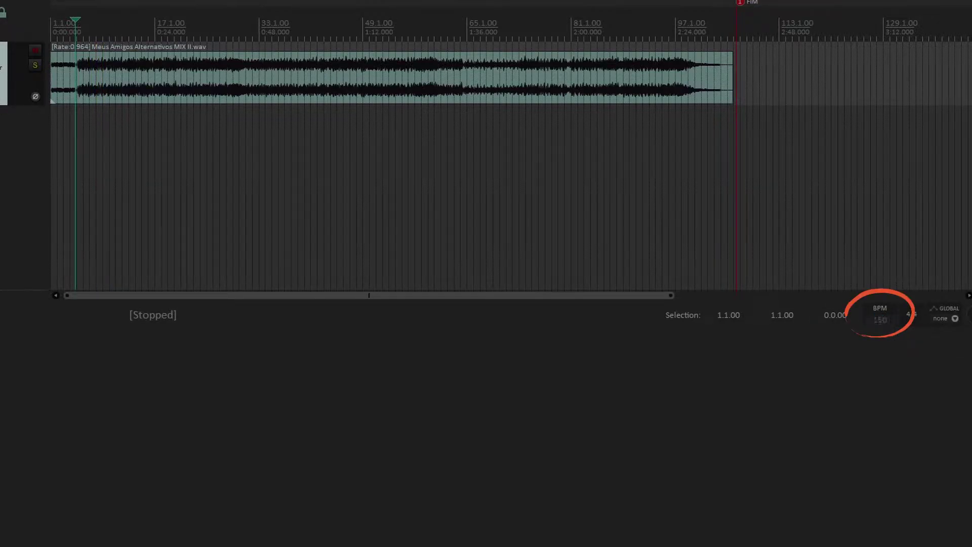
key("Return")
key("space")
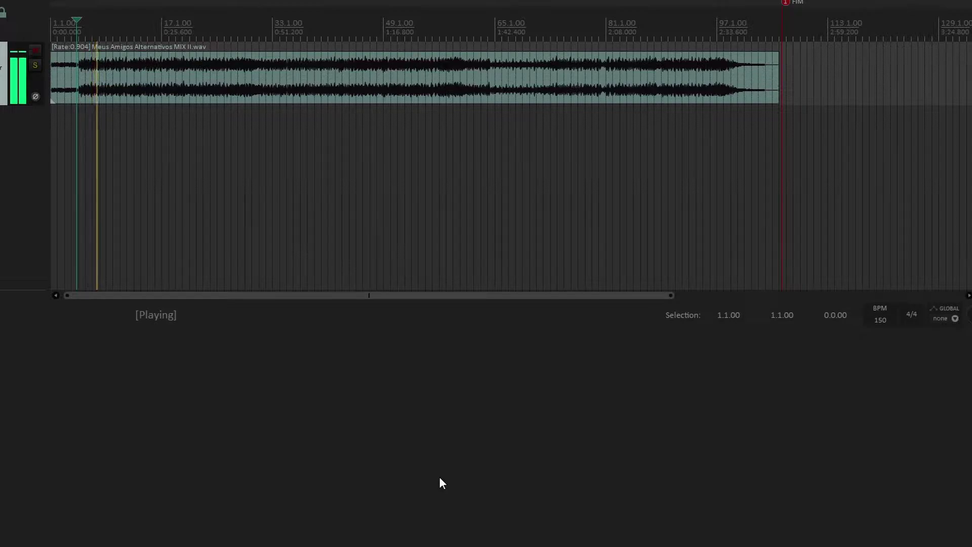
key("space")
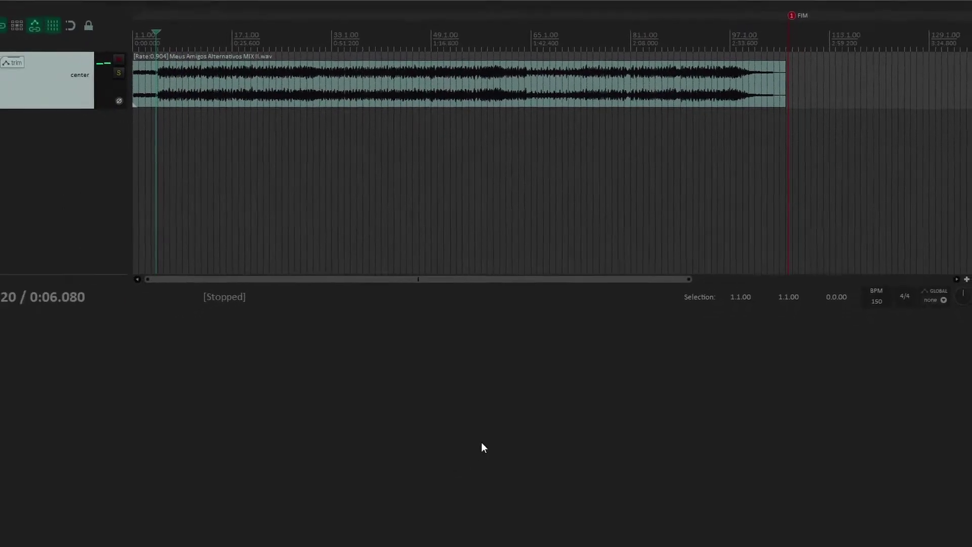
Set the project tempo back to the song's original 166 BPM
key("ctrl+z")
key("ctrl+shift+z")
left_click(876, 302)
type("166")
key("Return")
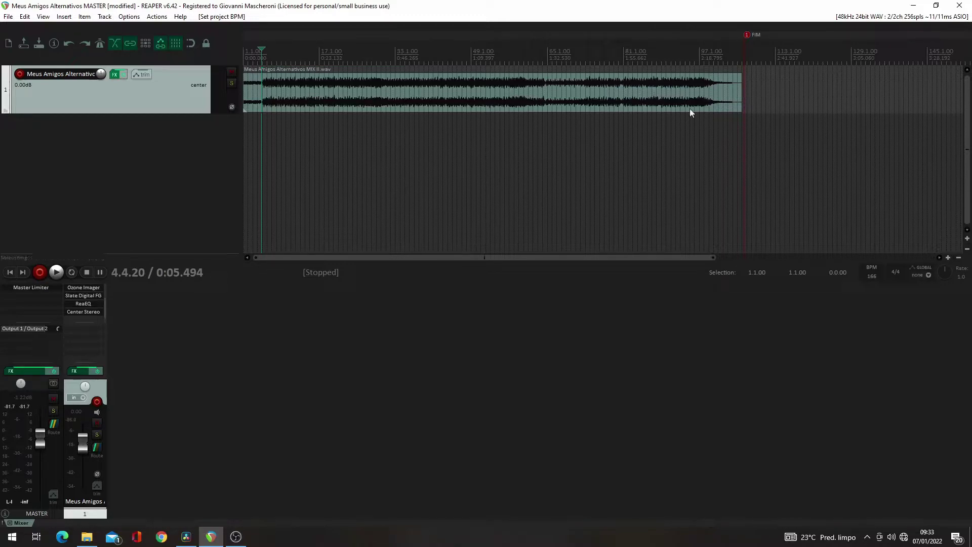
Time-stretch the audio item longer to a rate of 0.705, play the slowed song and undo the stretch
left_click_drag(741, 90, 945, 91)
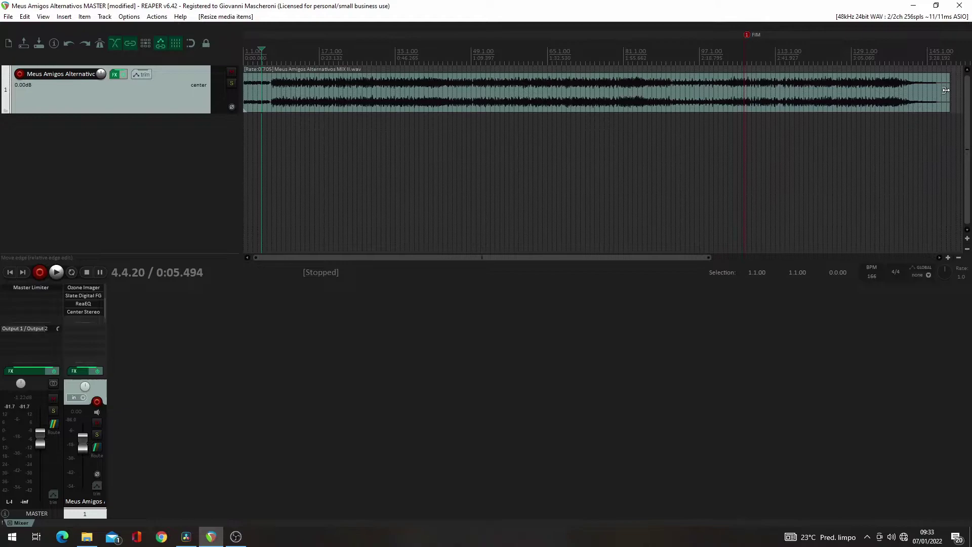
key("space")
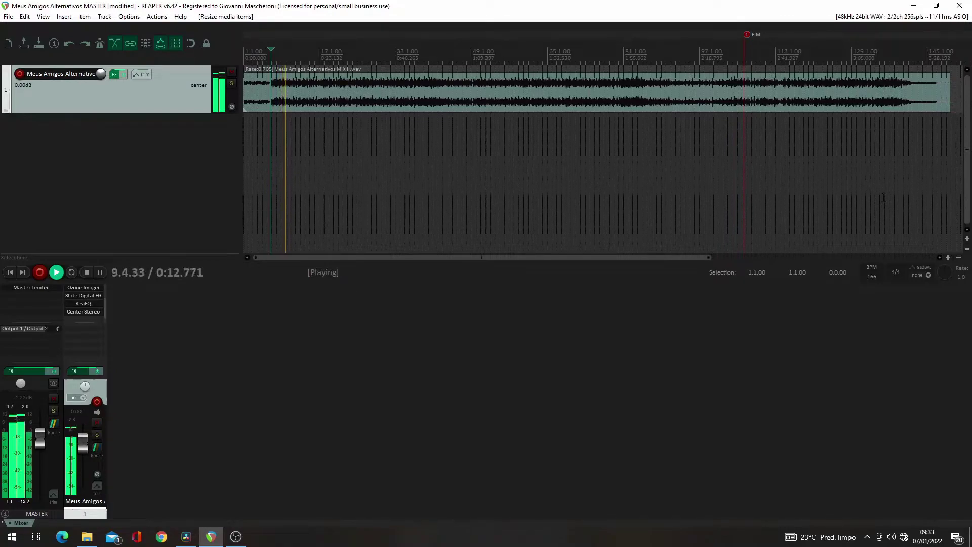
key("space")
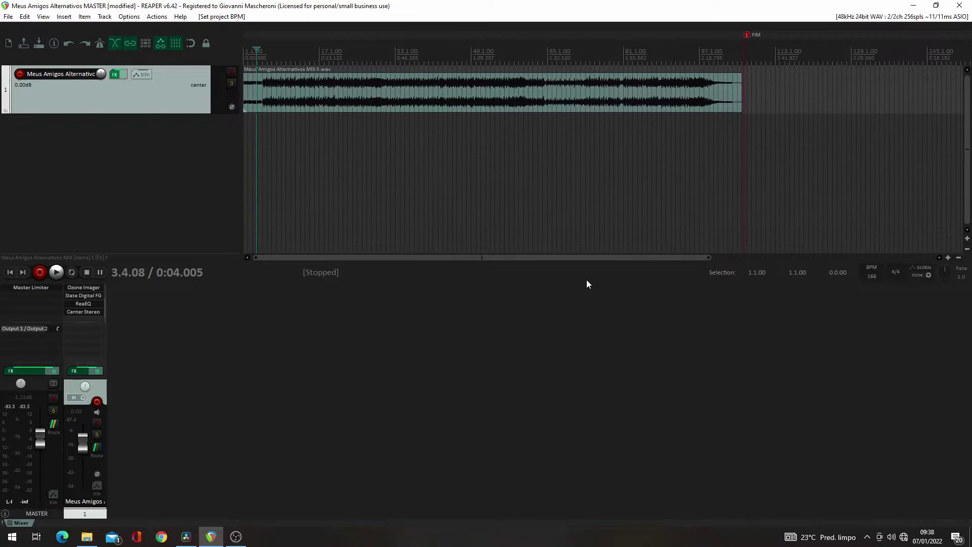
left_click_drag(741, 94, 751, 94)
key("ctrl+z")
Play the audio item from about 1:31.4 to locate the start of the quieter section near bar 65
left_click(546, 120)
scroll(604, 136, "up", 6)
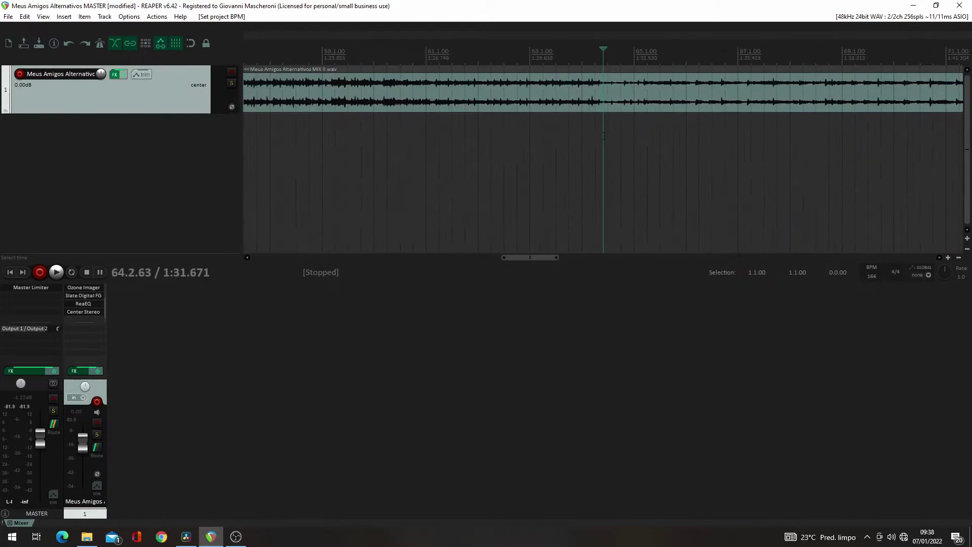
scroll(603, 136, "right", 5)
scroll(603, 136, "left", 3)
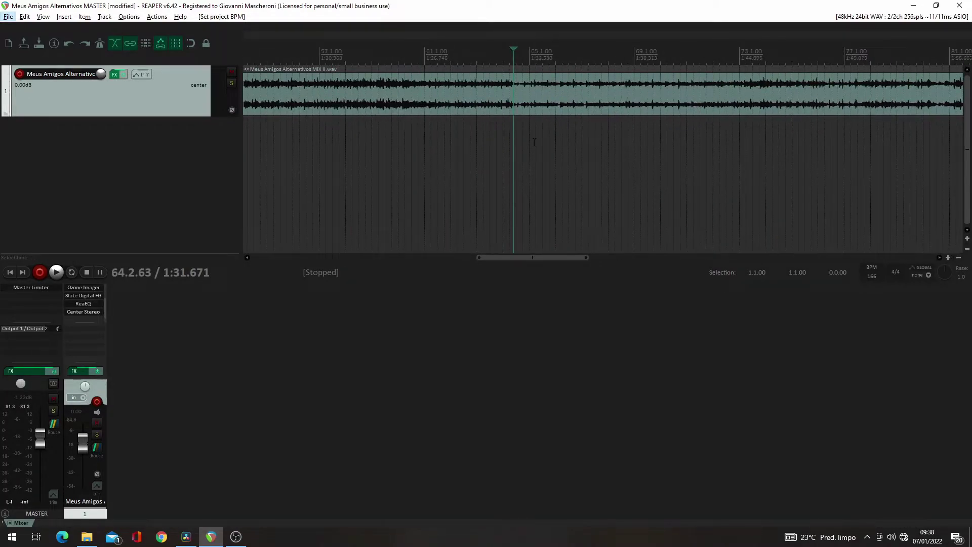
left_click(509, 99)
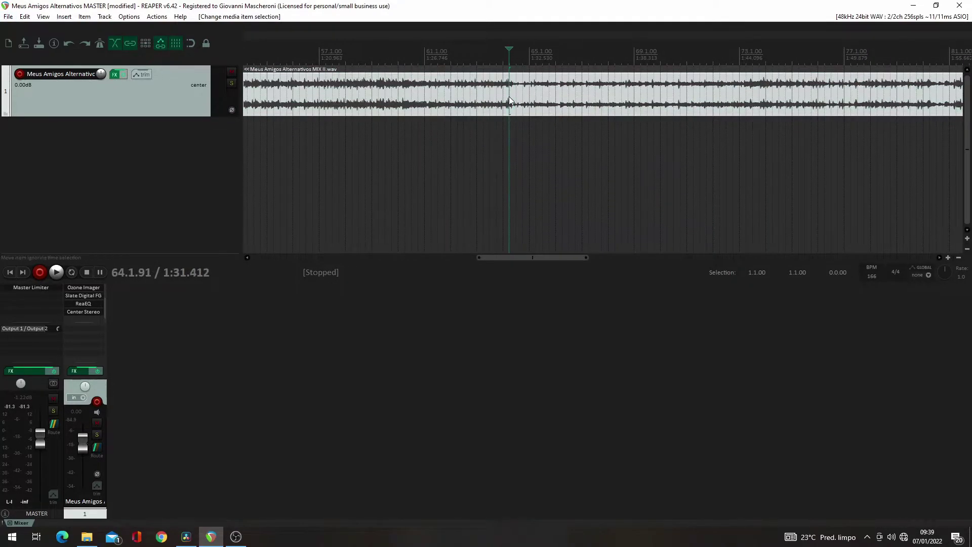
key("space")
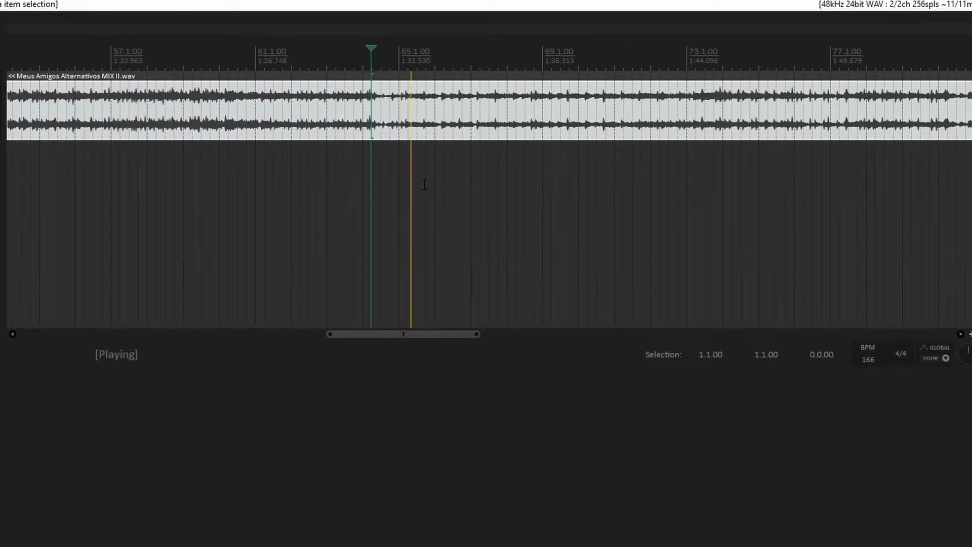
key("space")
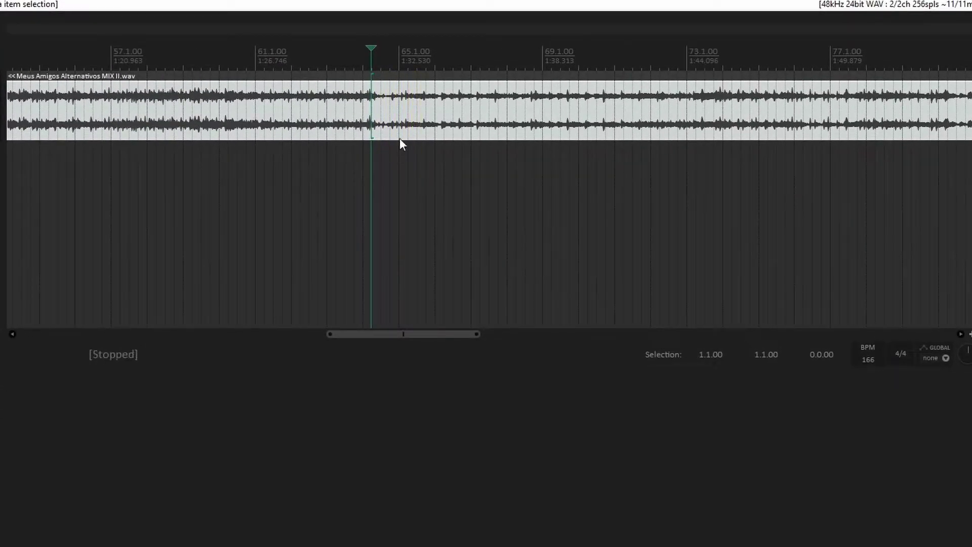
Split the audio item just past the start of bar 65 and play from the split point
left_click(405, 109)
key("s")
key("space")
key("space")
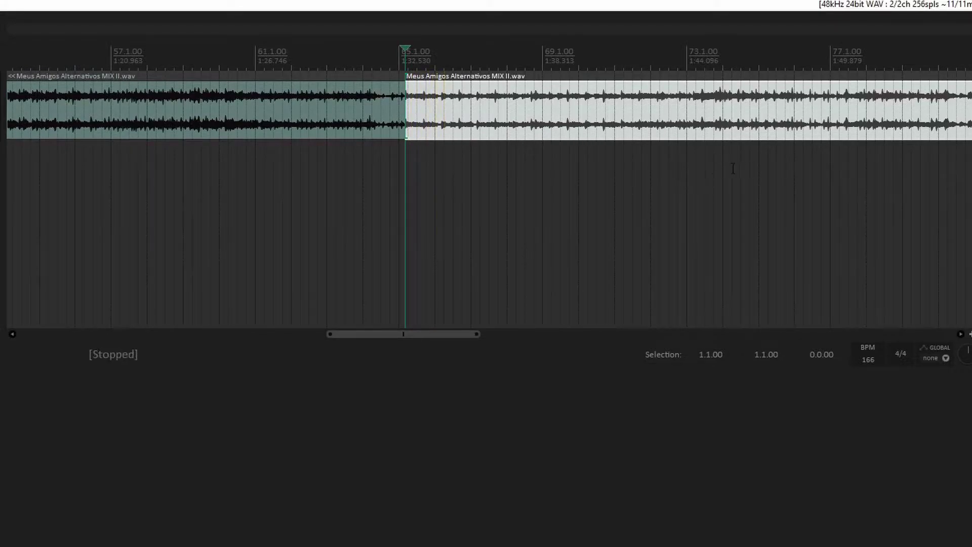
Play the song from just past bar 73, split the audio item there, and place the edit cursor before the isolated section
left_click(693, 163)
key("space")
key("space")
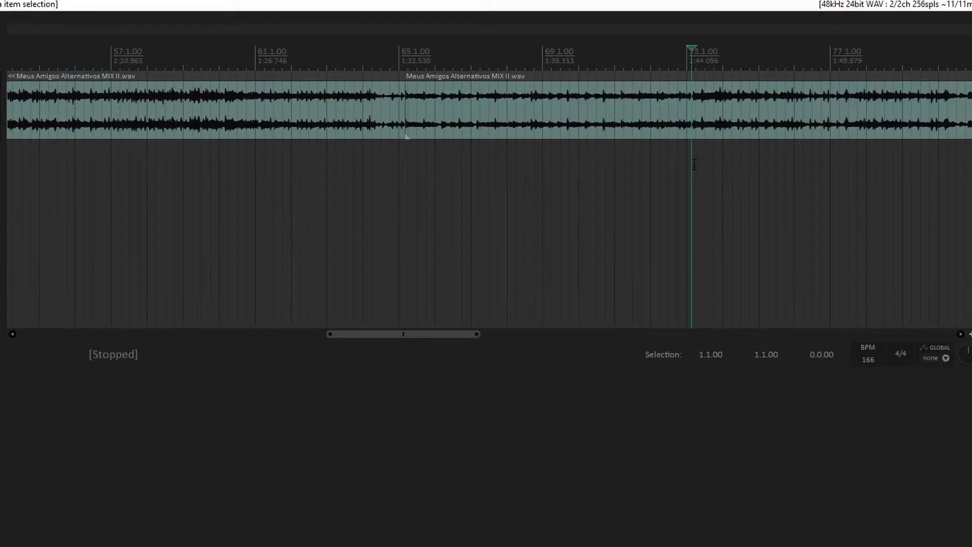
left_click(692, 111)
key("s")
left_click(406, 166)
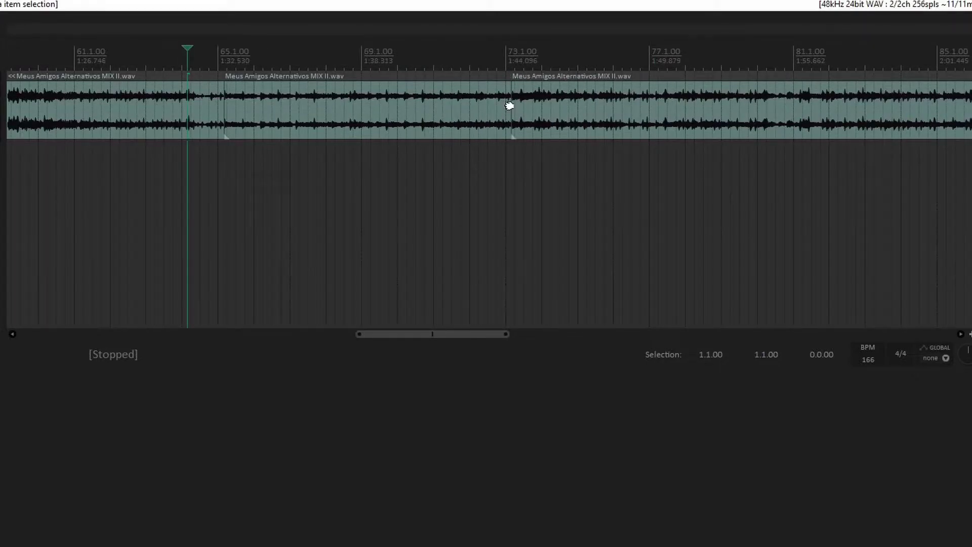
Time-stretch the section between the two splits to a rate of 1.041 and move the following item against its end
left_click_drag(509, 105, 498, 109)
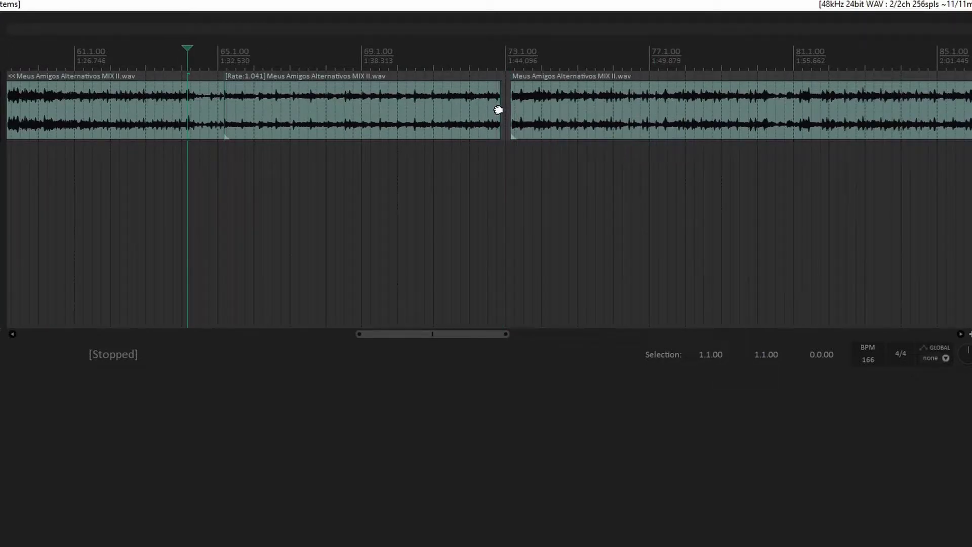
left_click(508, 166)
scroll(512, 175, "up", 3)
left_click_drag(557, 127, 480, 131)
scroll(436, 134, "down", 8)
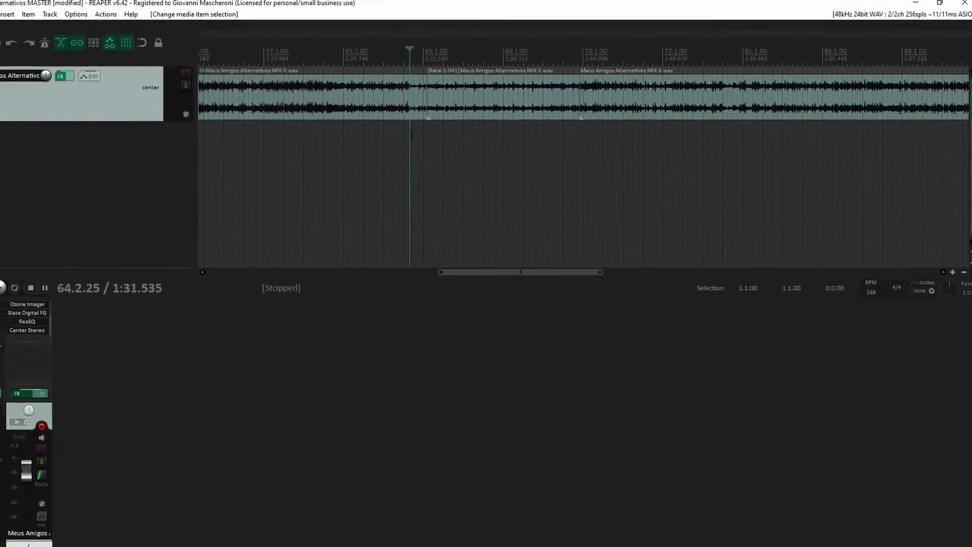
Play the song from about 1:31.5 through the stretched section and select that section's item
key("space")
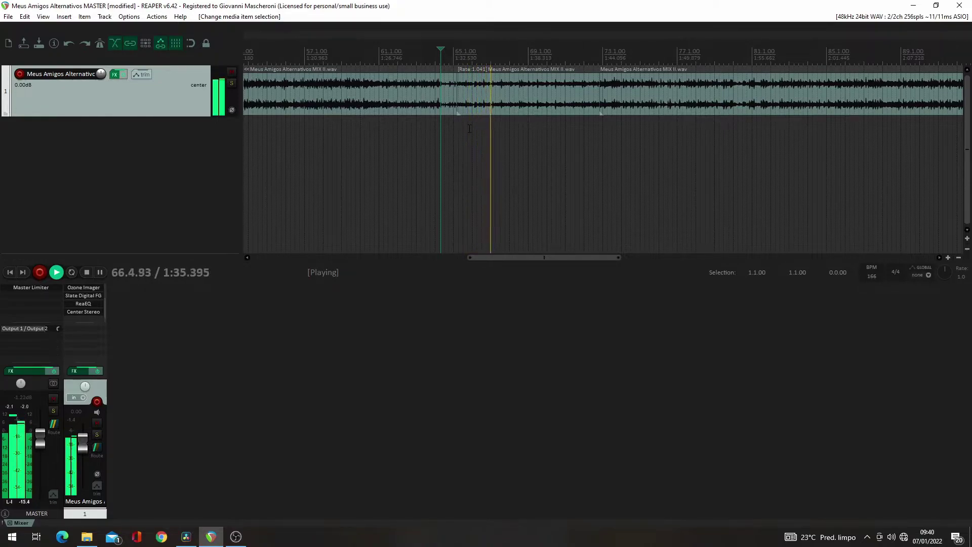
left_click(463, 100)
scroll(463, 100, "up", 3)
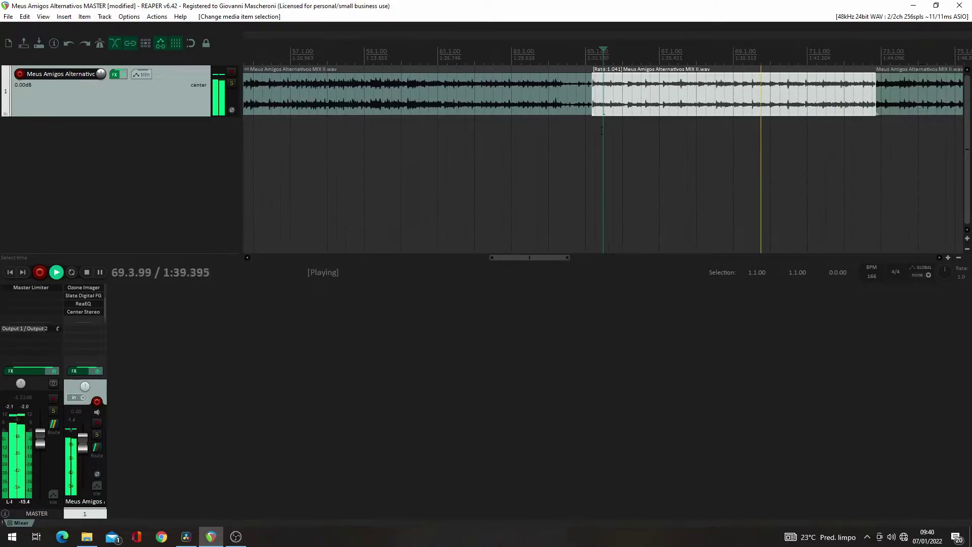
scroll(583, 131, "down", 2)
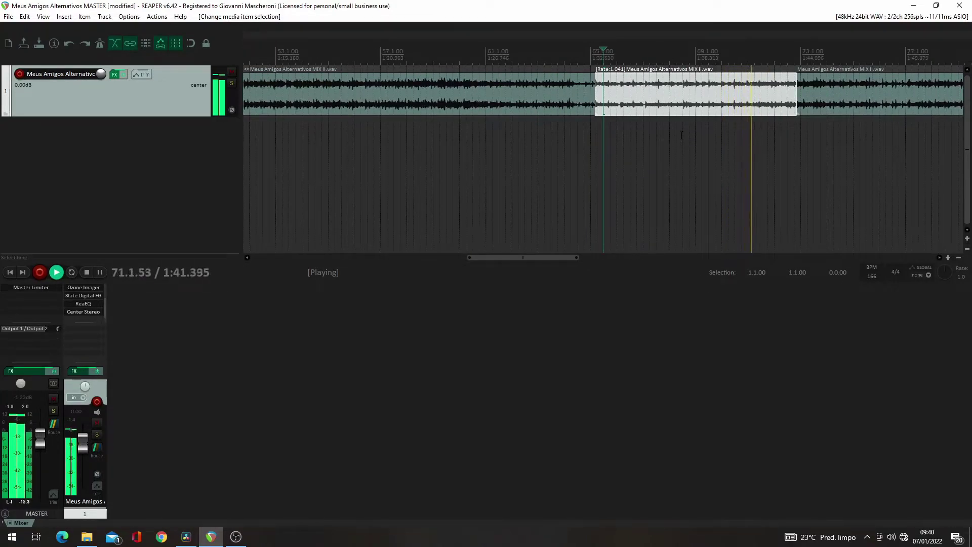
key("space")
Undo the item move, the stretch and the splits, and place the edit cursor at about 1:08
scroll(684, 134, "down", 2)
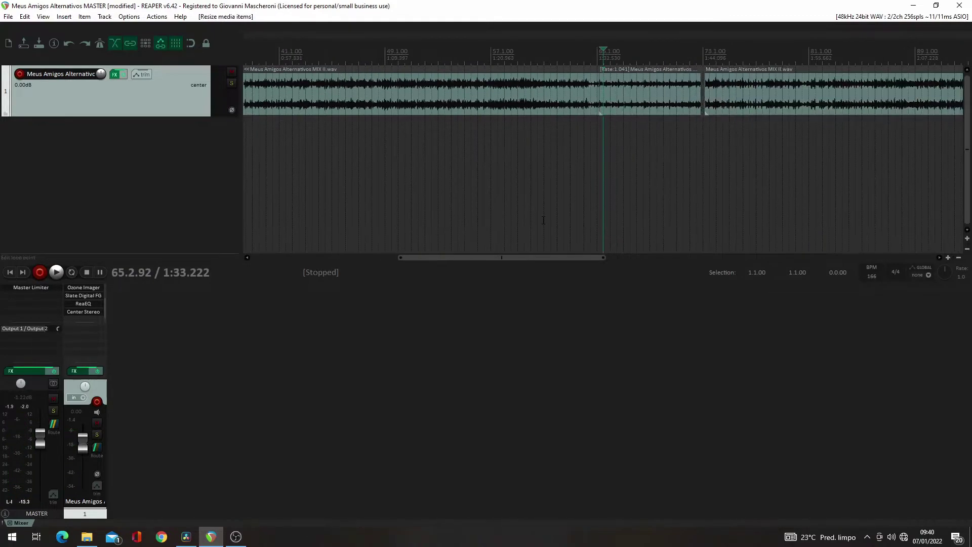
key("ctrl+z")
scroll(404, 185, "down", 4)
left_click(403, 185)
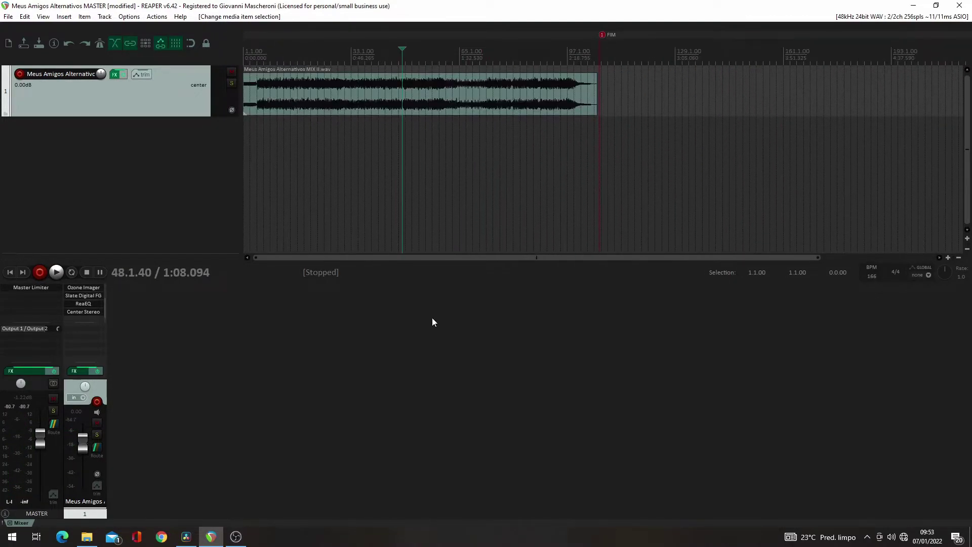
Open the project "Meus Amigos Alternativos (Curso(" without saving the current master project
left_click(8, 16)
left_click(15, 53)
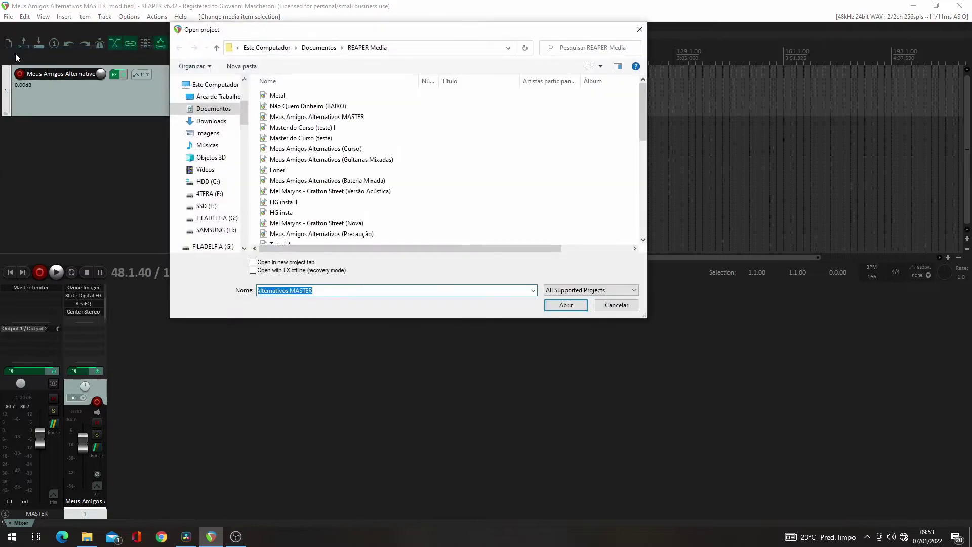
double_click(280, 149)
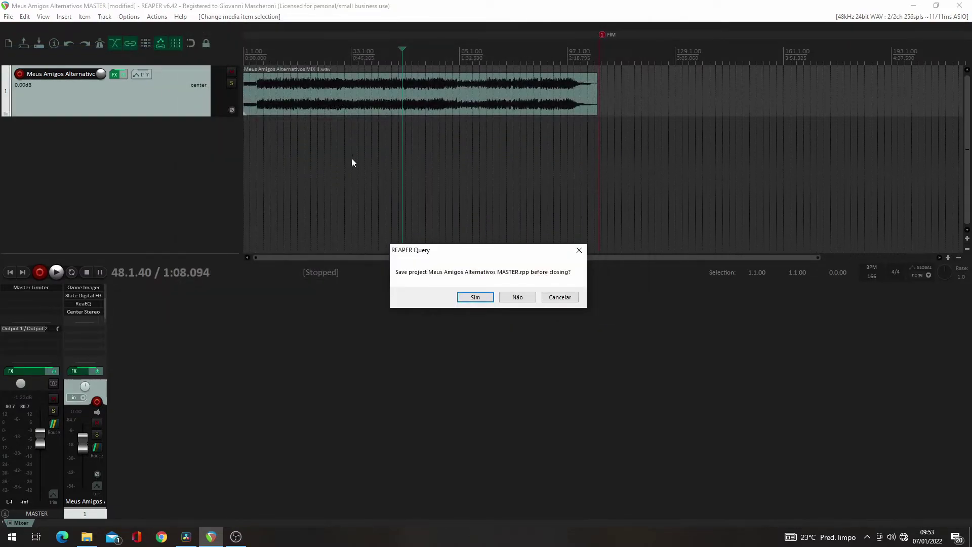
left_click(519, 298)
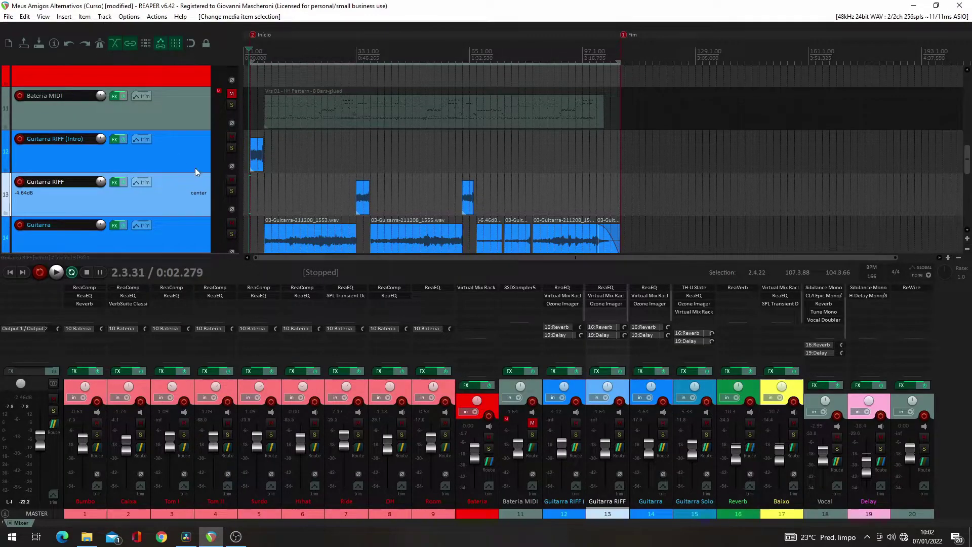
Select the Baixo track and examine how the bass notes from bar 67 onward line up with the beat grid
scroll(178, 167, "down", 4)
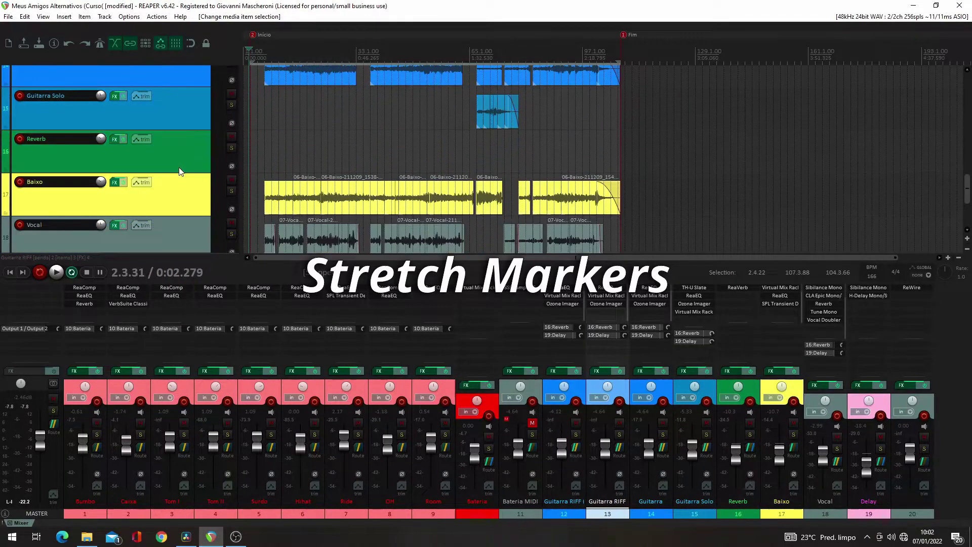
left_click(479, 195)
scroll(619, 201, "up", 6)
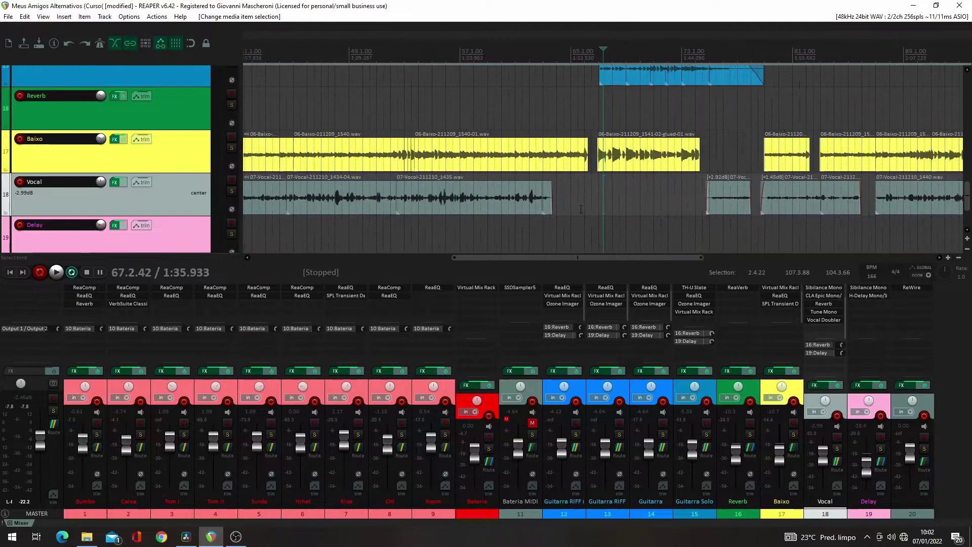
scroll(591, 200, "right", 4)
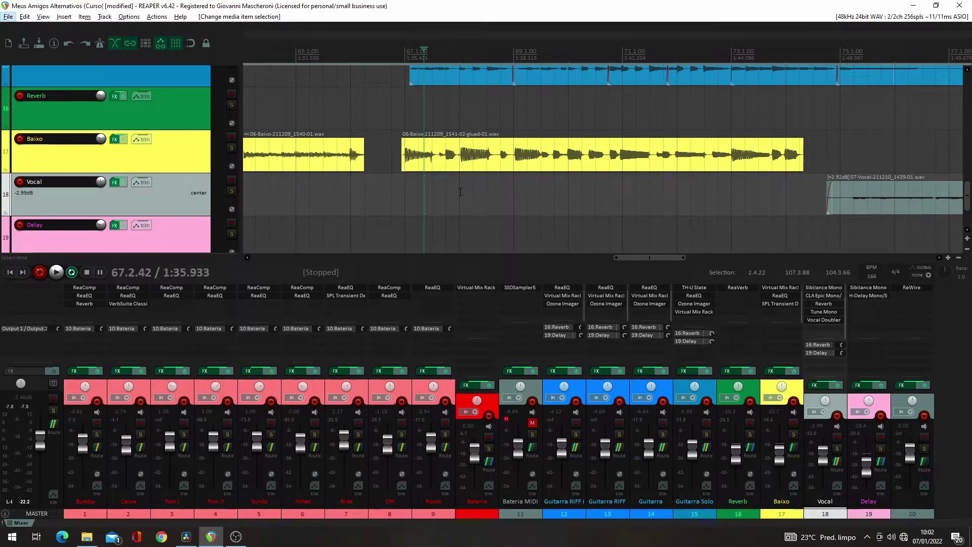
left_click(178, 162)
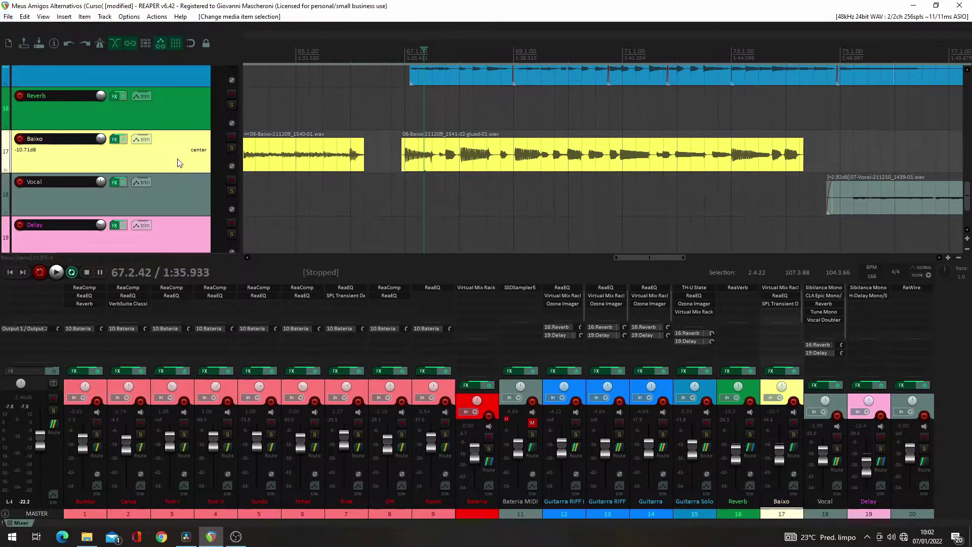
scroll(177, 164, "up", 4)
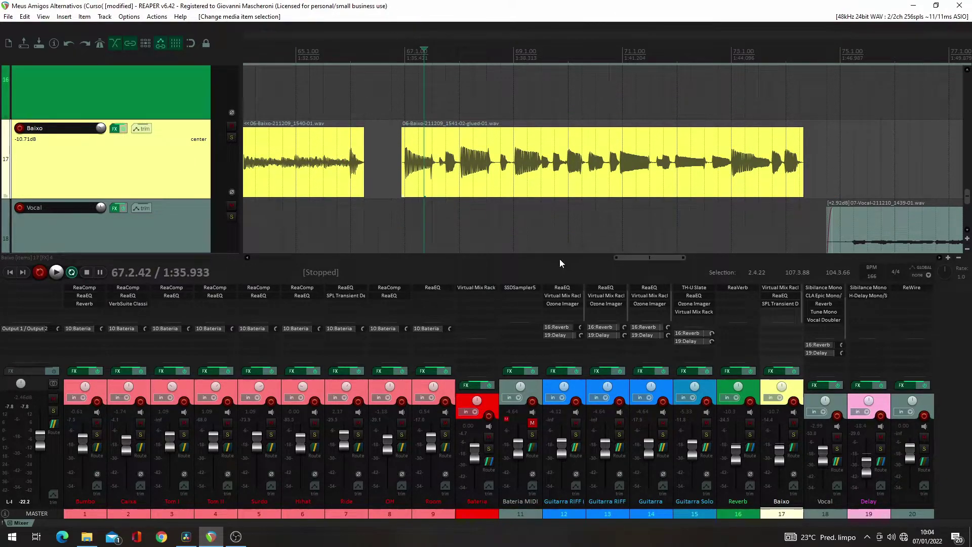
scroll(543, 180, "up", 6)
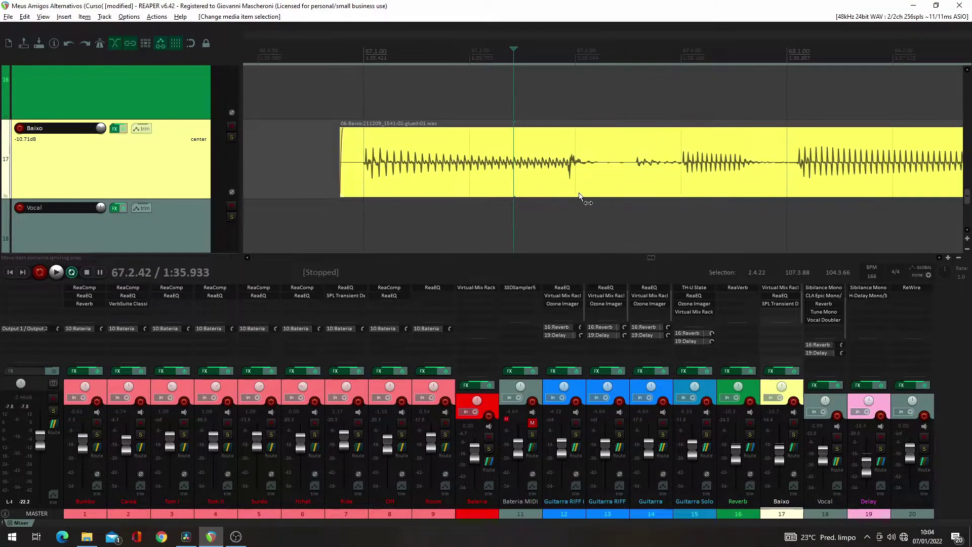
scroll(600, 194, "right", 3)
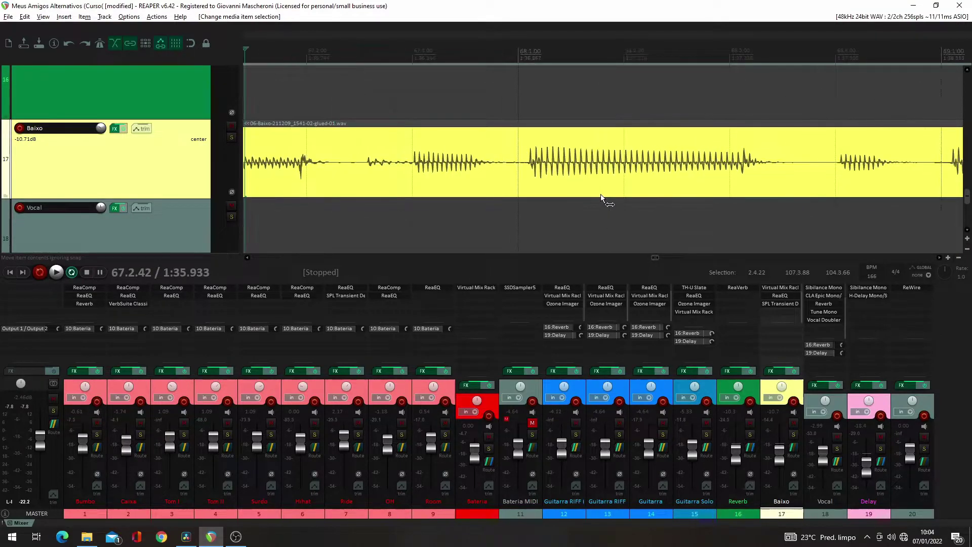
scroll(602, 193, "right", 7)
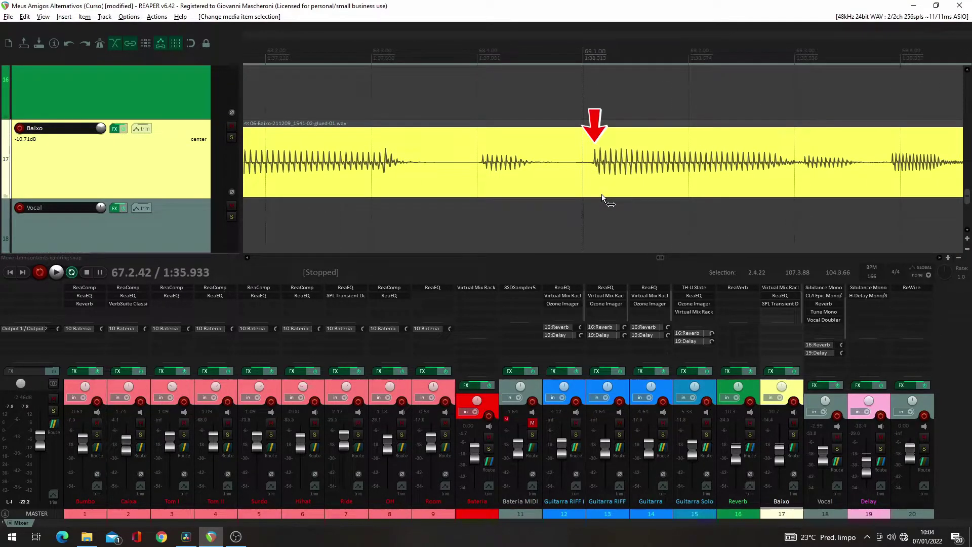
scroll(602, 194, "right", 1)
scroll(601, 193, "right", 5)
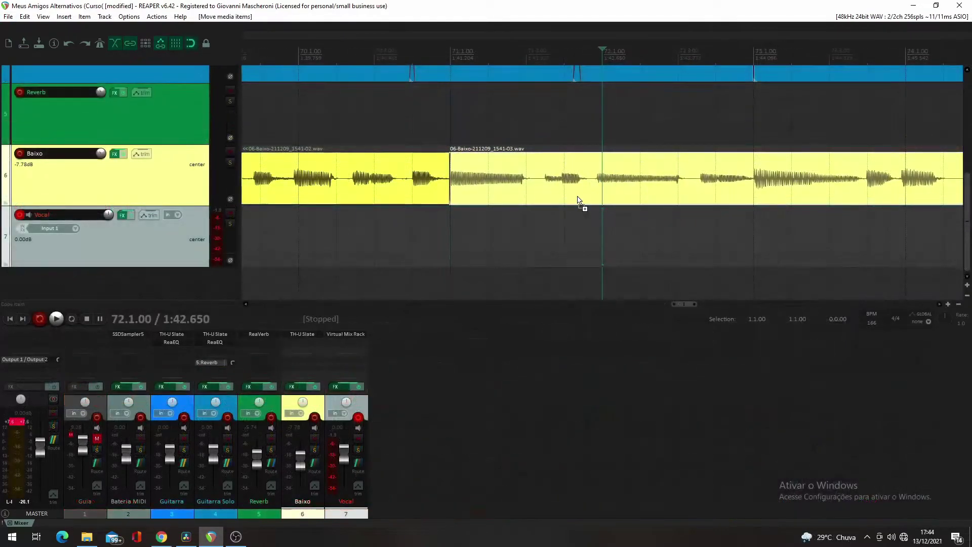
Turn off snapping and split the bass item before and after the short note preceding bar 72
key("alt+s")
left_click(537, 178)
key("s")
left_click(589, 180)
key("s")
Shift the isolated short bass note before bar 72 slightly later
scroll(590, 188, "up", 5)
left_click(516, 197, "ctrl")
left_click_drag(517, 198, 522, 197)
scroll(517, 239, "down", 4)
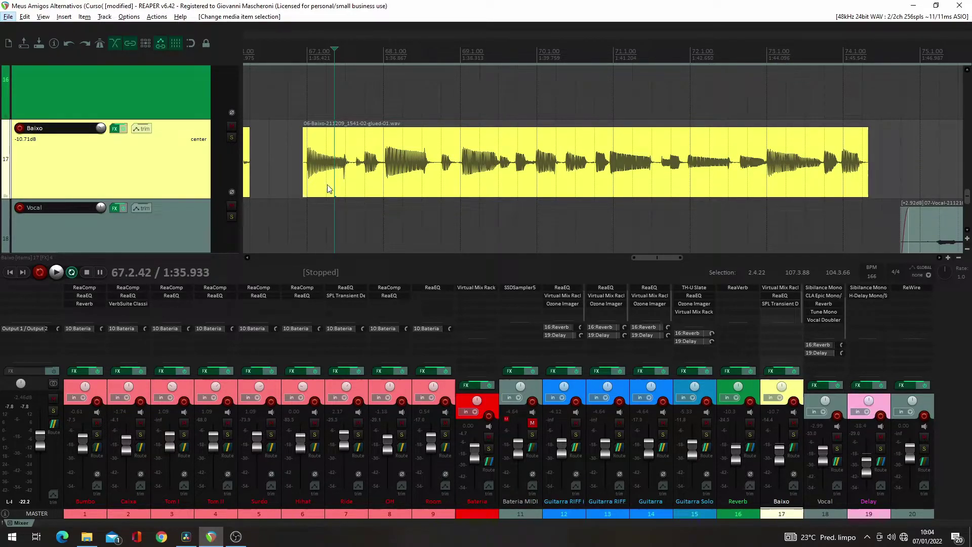
Add a stretch marker at the start of the first note in the glued bass item, at 67.1.00
left_click(307, 160)
scroll(324, 173, "up", 9)
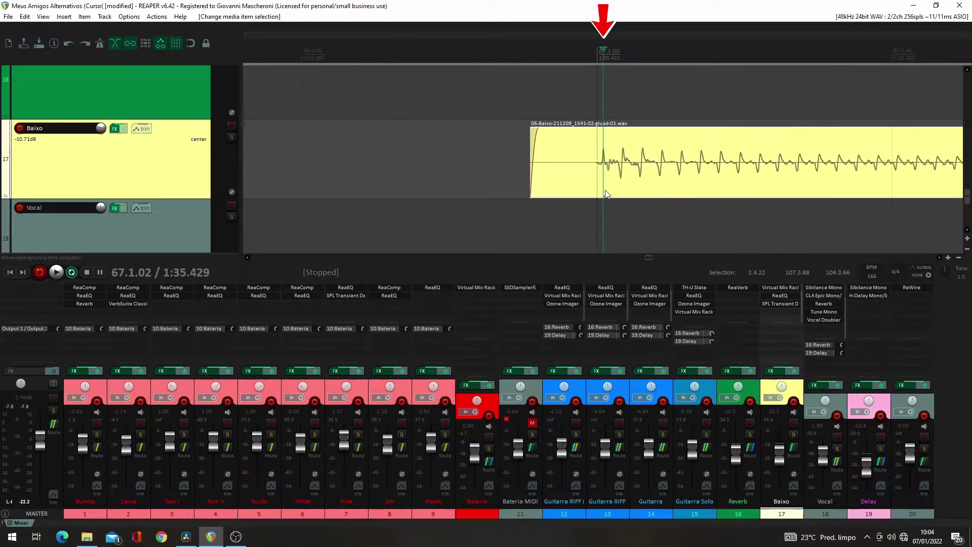
left_click(593, 163)
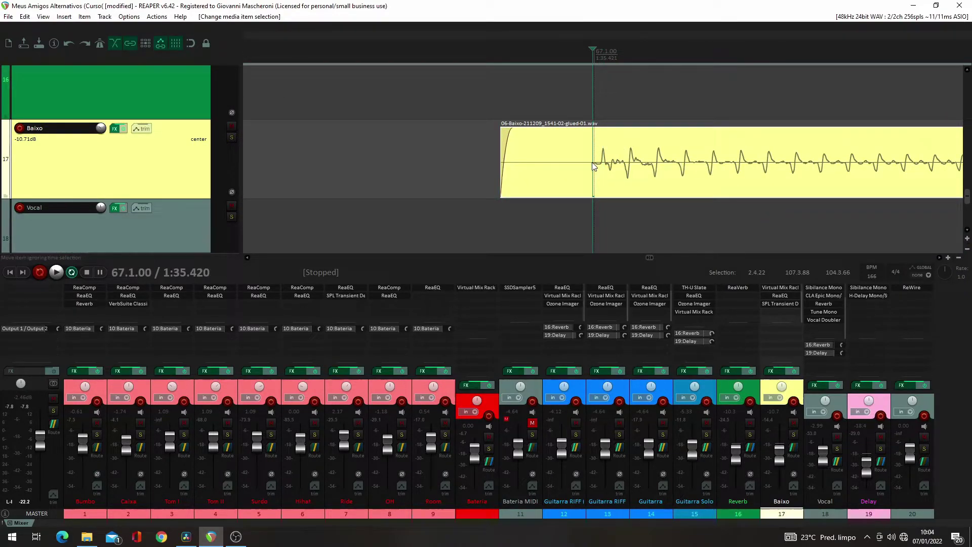
right_click(594, 168)
mouse_move(612, 232)
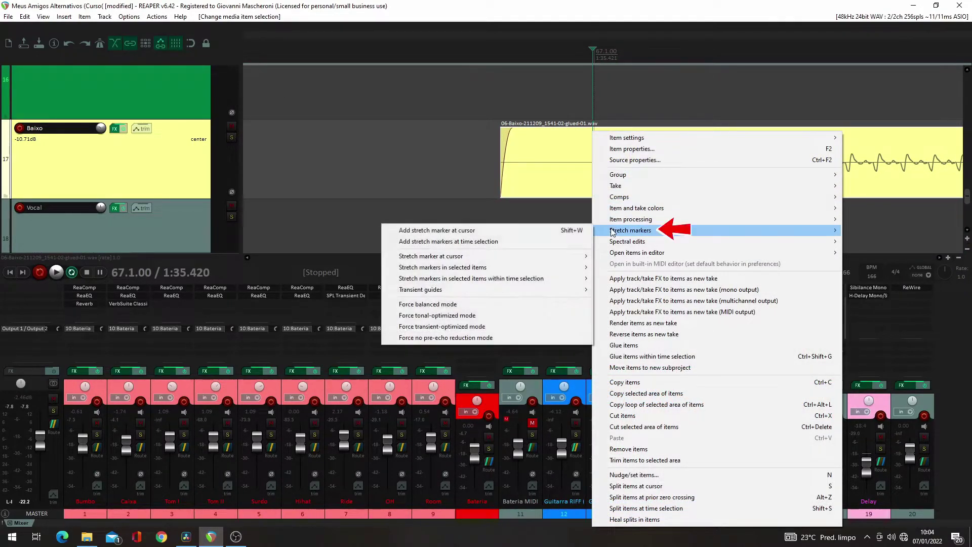
left_click(527, 232)
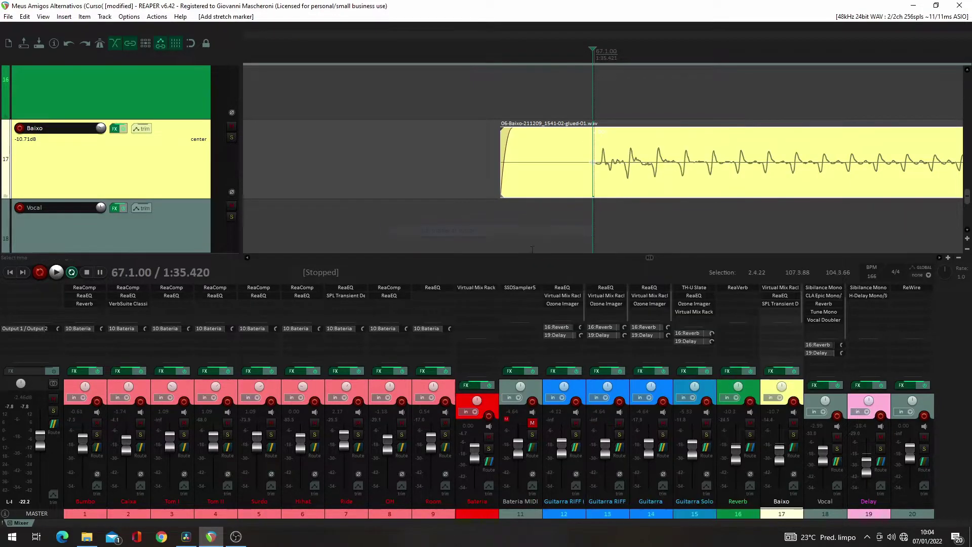
Add a stretch marker at the transient where the first bass note ends, at 67.2.95
scroll(621, 196, "down", 4)
scroll(621, 196, "down", 2)
left_click(707, 158)
scroll(706, 158, "up", 5)
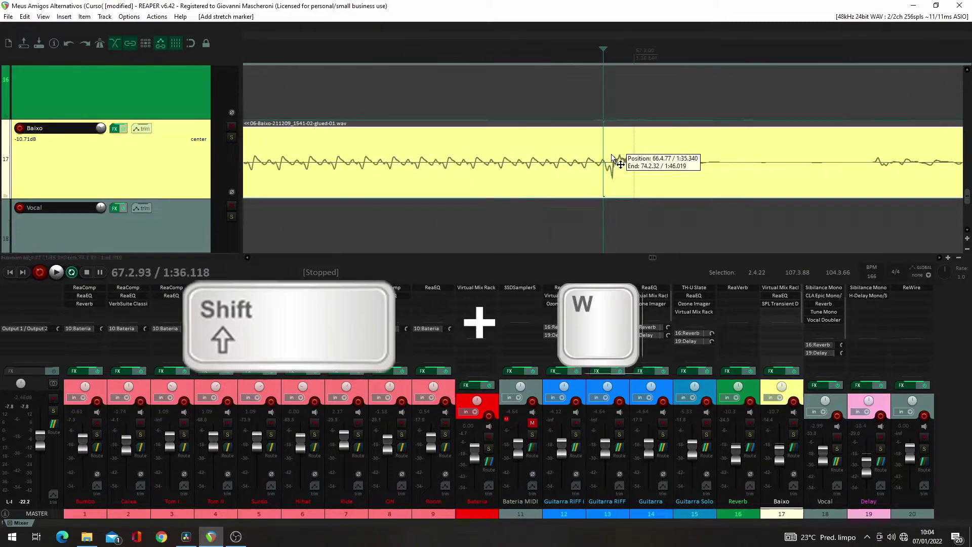
key("shift+w")
scroll(655, 180, "down", 2)
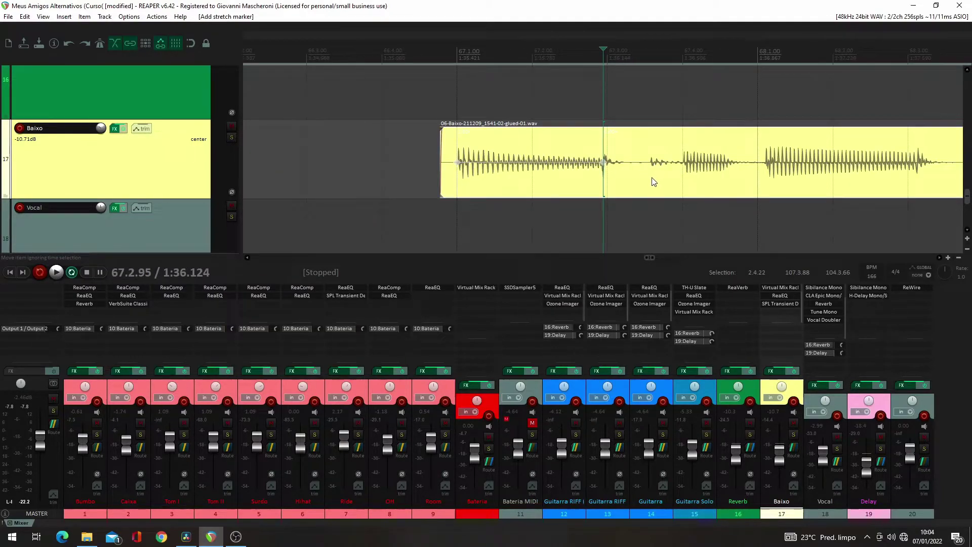
scroll(612, 157, "up", 5)
key("Tab")
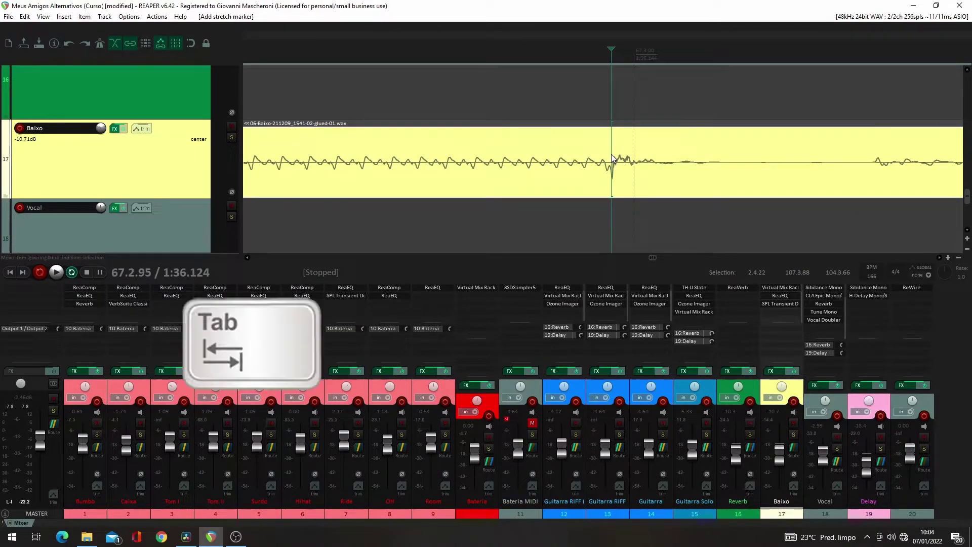
scroll(656, 180, "down", 4)
scroll(656, 179, "down", 2)
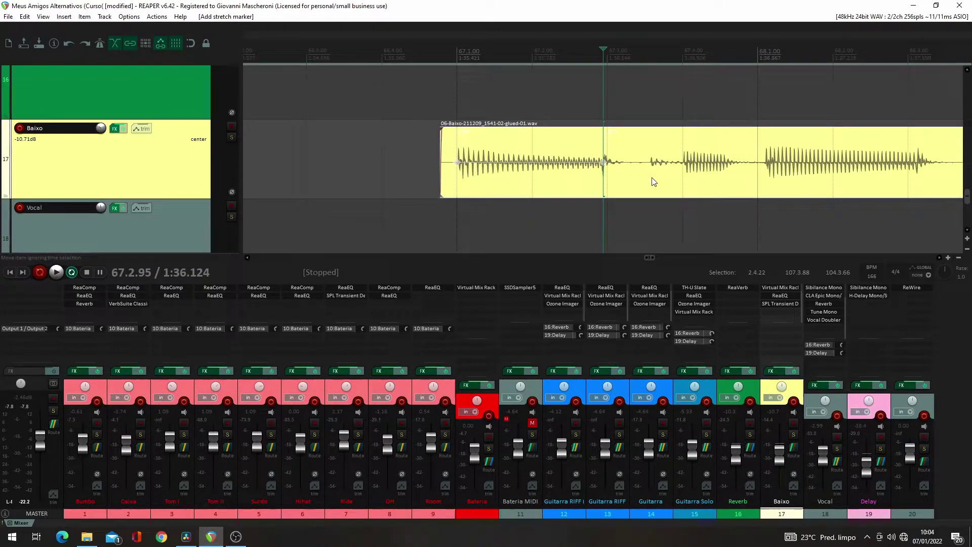
Place the edit cursor at the small note near 67.3.54 and jump it through the following transients to 67.4.05
left_click(651, 183)
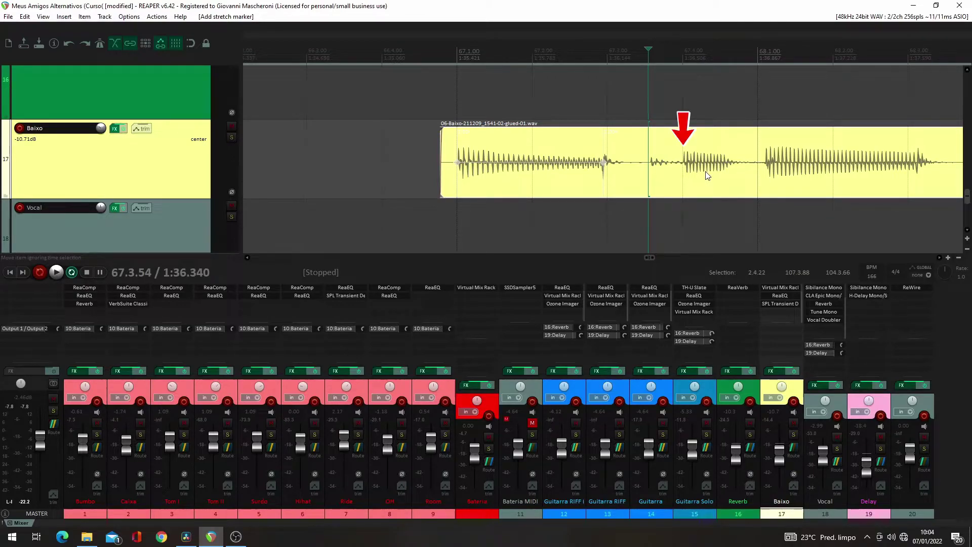
scroll(707, 175, "up", 3)
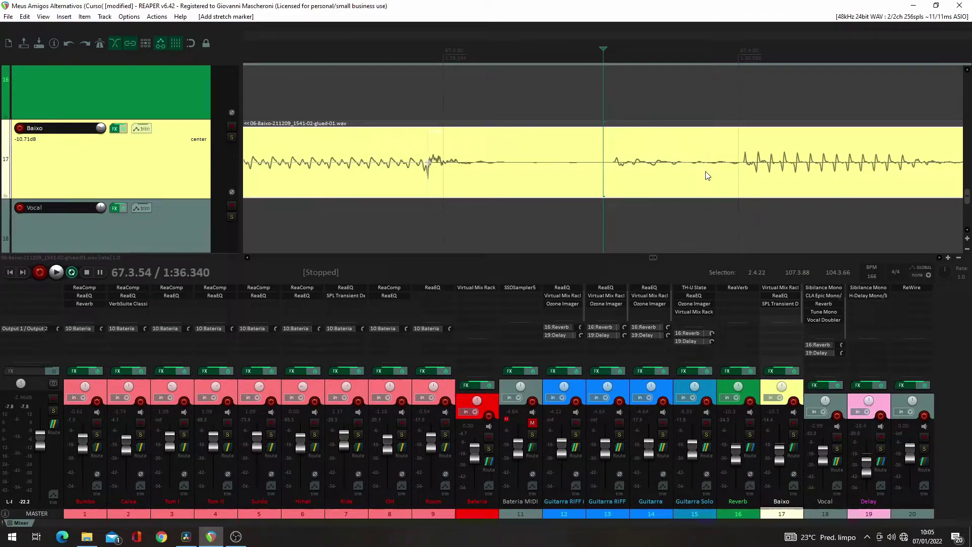
scroll(707, 176, "down", 2)
key("Tab")
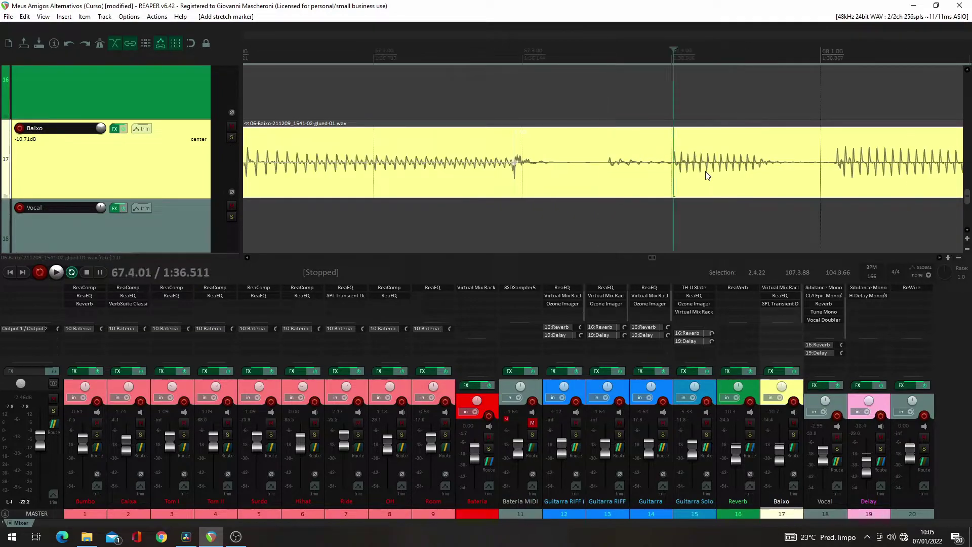
scroll(708, 175, "down", 2)
key("Tab")
key("Tab")
key("Tab")
key("Tab")
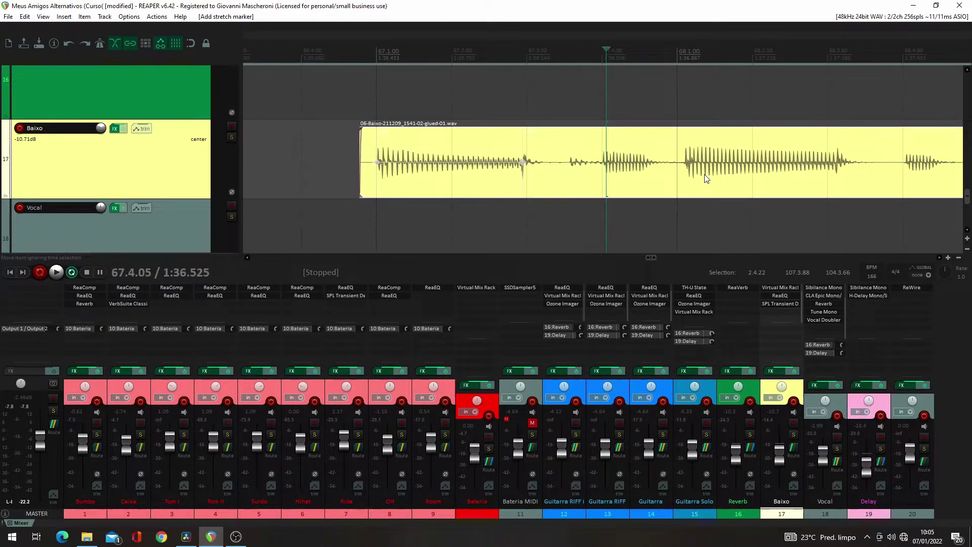
Nudge the edit cursor forward in small increments through the short bass note, from 67.4.05 to 67.4.36
key("Right")
key("Right")
key("Right")
key("Right")
key("Right")
key("Right")
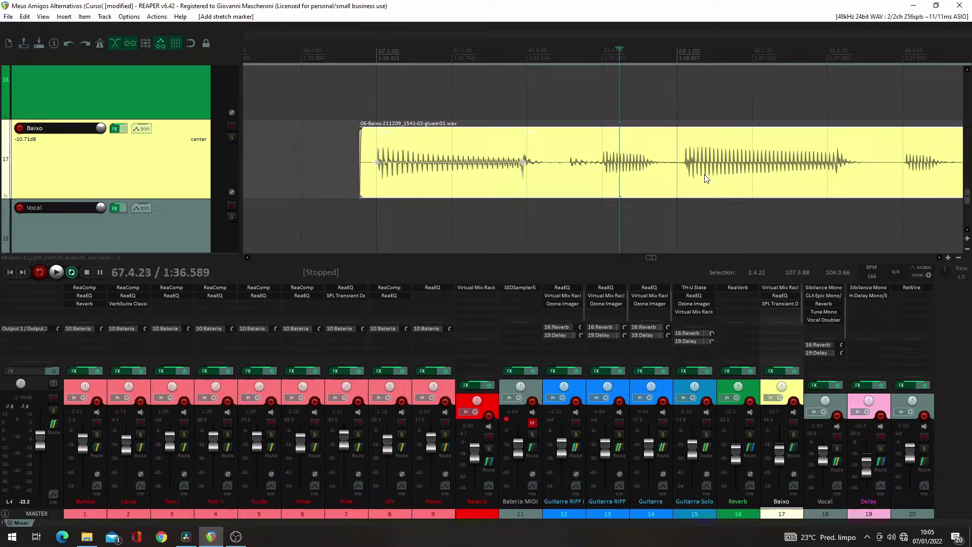
key("Right")
key("Right")
key("Right")
key("Right")
key("Right")
key("Right")
key("Right")
key("Right")
key("Right")
key("Right")
key("Right")
key("Right")
key("Right")
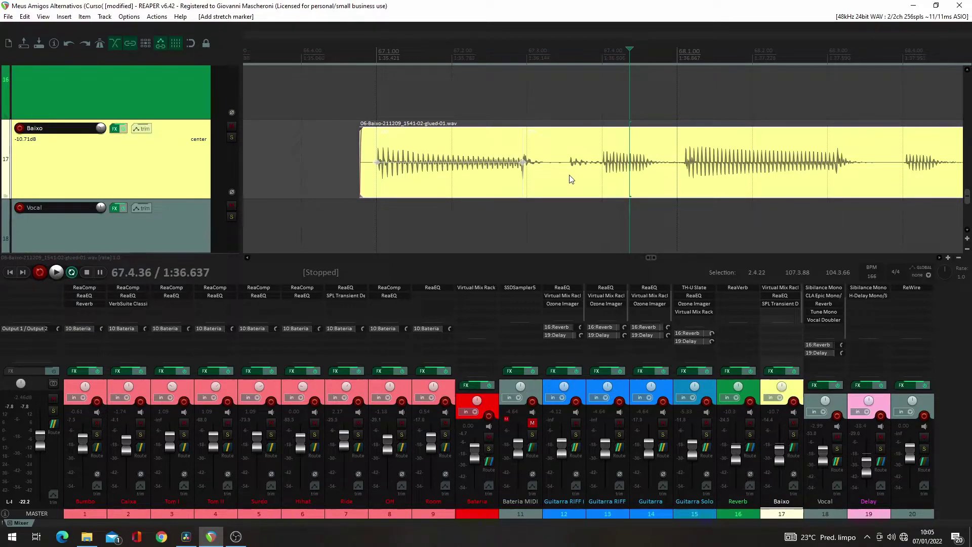
Add stretch markers at the start of the small note near 67.3.54 and of the next note near 67.4.05
scroll(571, 179, "up", 3)
left_click(605, 169)
key("shift+w")
left_click(733, 165)
key("shift+w")
Add stretch markers at the bar 68 note's start at 68.1.10 and at its ending transient near 68.3.13
scroll(722, 164, "down", 3)
left_click(719, 167)
scroll(717, 178, "up", 5)
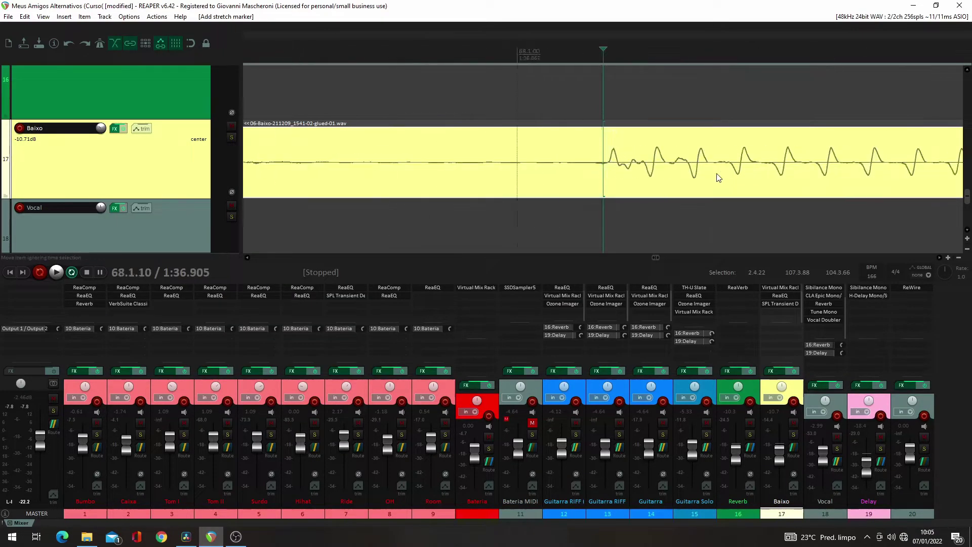
key("shift+w")
scroll(694, 185, "down", 3)
left_click(756, 178)
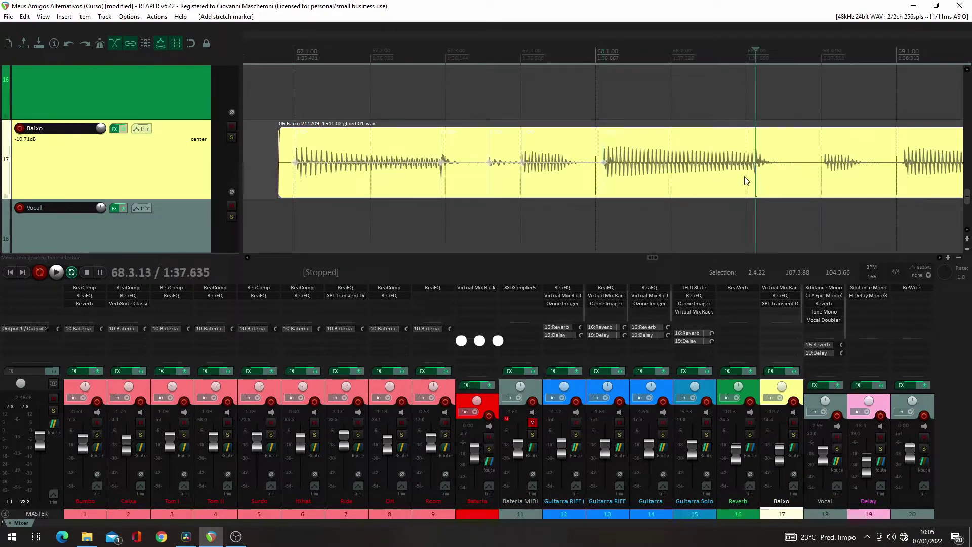
scroll(743, 180, "up", 5)
left_click(600, 165)
key("shift+w")
Add stretch markers at the short note at 68.4.05 and at the note starting just after 69.1.00
scroll(603, 167, "down", 4)
left_click(703, 170)
scroll(703, 173, "up", 5)
key("shift+w")
scroll(628, 176, "down", 3)
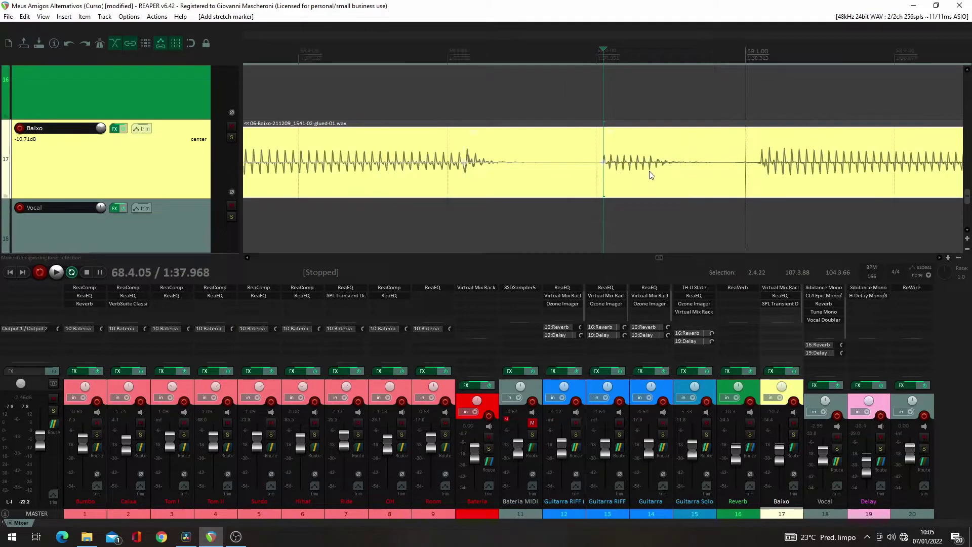
left_click(761, 165)
scroll(749, 175, "up", 5)
key("shift+w")
Add stretch markers at the starts of the notes near 69.3.00, 69.4.00 and 70.1.00
scroll(735, 175, "down", 6)
left_click(815, 170)
scroll(800, 176, "up", 6)
key("shift+w")
scroll(780, 176, "down", 5)
left_click(727, 165)
scroll(728, 175, "up", 5)
key("shift+w")
scroll(725, 179, "down", 5)
left_click(759, 173)
scroll(753, 173, "up", 5)
key("shift+w")
Add stretch markers at the end of the note starting at 70.1.00 and at the following note near 70.2.50
scroll(744, 175, "down", 5)
scroll(734, 167, "down", 2)
left_click(688, 167)
scroll(666, 168, "up", 6)
key("shift+w")
left_click(845, 168)
key("shift+w")
Add stretch markers at the next three note starts, near 70.3.00, 70.4.00 and 71.1.00
scroll(840, 169, "down", 4)
scroll(835, 172, "down", 3)
left_click(655, 167)
key("shift+w")
left_click(770, 165)
key("shift+w")
left_click(847, 164)
key("shift+w")
Add a stretch marker at the transient that ends the bar 71 note, at 71.2.89
scroll(843, 167, "down", 2)
left_click(716, 167)
scroll(714, 167, "up", 6)
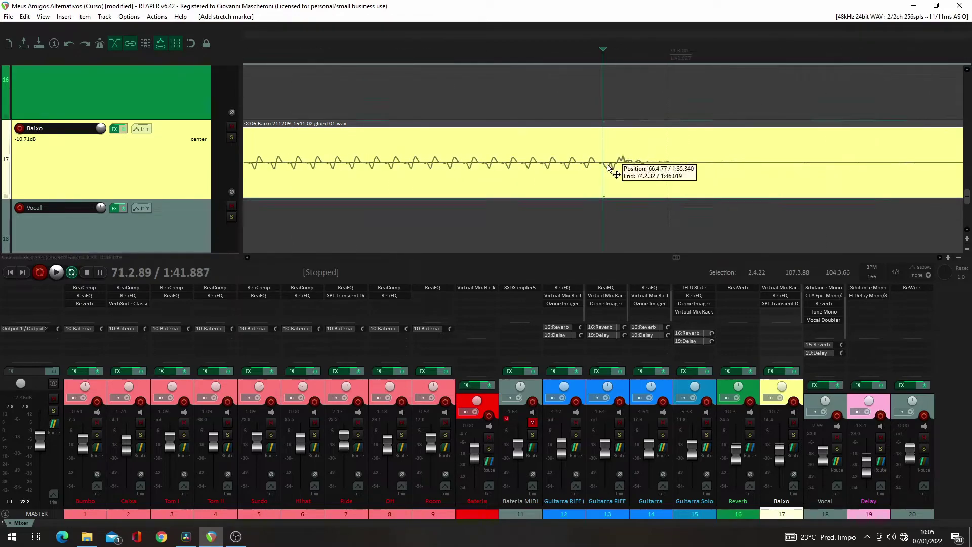
left_click(607, 167)
key("shift+w")
Add stretch markers at the short notes before bar 72 and at the start and end of the long bar 72 note
scroll(610, 168, "down", 3)
left_click(740, 164)
left_click(829, 168)
scroll(712, 160, "down", 3)
left_click(674, 165)
scroll(685, 168, "up", 1)
left_click(825, 165)
key("shift+w")
left_click(891, 162)
scroll(671, 180, "up", 3)
key("shift+w")
Add stretch markers at the remaining bar 72 notes, the start of the bar 73 note, and the transient at 73.2.60
scroll(699, 167, "down", 2)
left_click(701, 166)
left_click(898, 163)
key("shift+w")
scroll(846, 169, "down", 2)
left_click(770, 166)
key("shift+w")
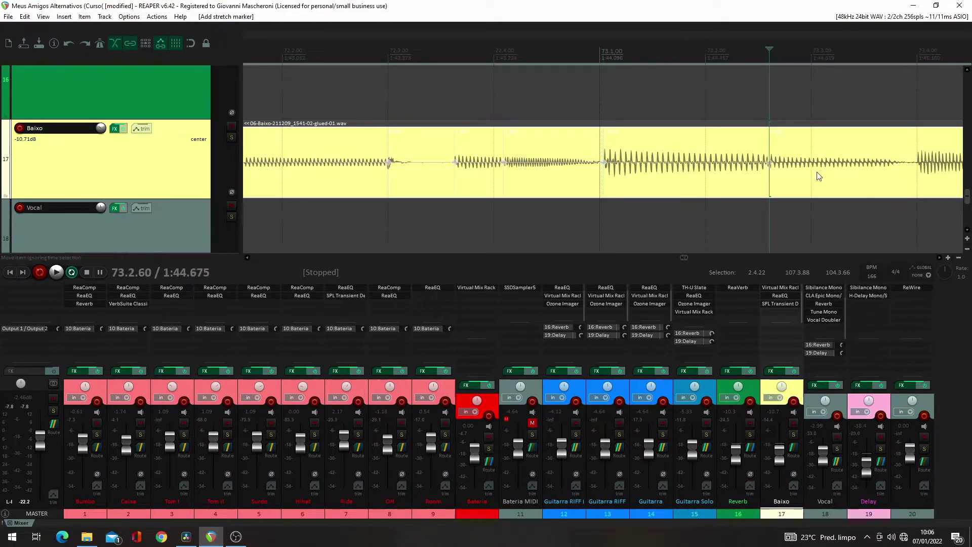
Add stretch markers at the note starts near 73.4.00 and 74.1.00 and at the final note's end at 74.1.83
left_click(918, 166)
key("shift+w")
scroll(919, 166, "down", 2)
left_click(654, 162)
scroll(639, 173, "up", 6)
key("shift+w")
scroll(637, 173, "down", 1)
scroll(637, 174, "down", 1)
left_click(790, 177)
key("shift+w")
scroll(676, 186, "down", 7)
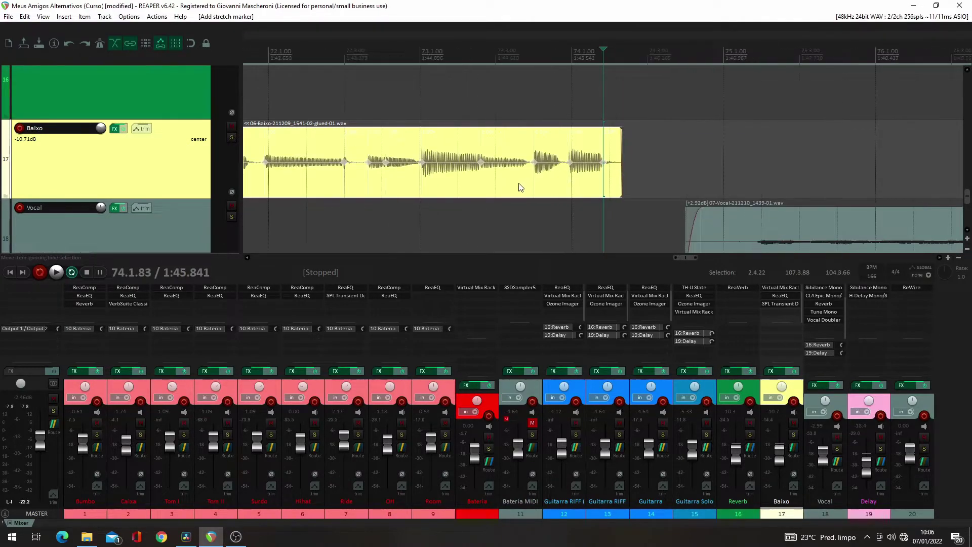
scroll(507, 190, "down", 2)
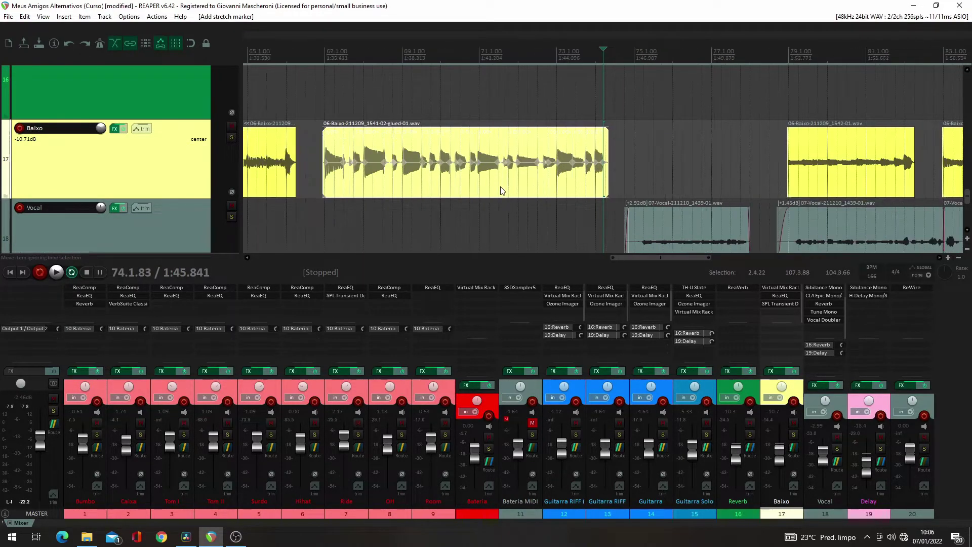
Select the glued bass item and locate the option that snaps stretch markers in selected items to the grid
left_click(326, 214)
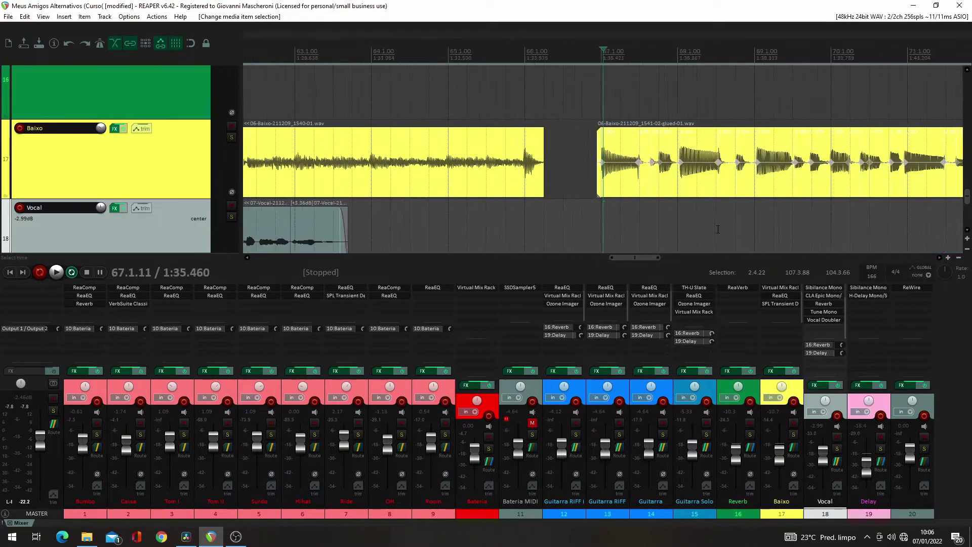
scroll(703, 221, "up", 2)
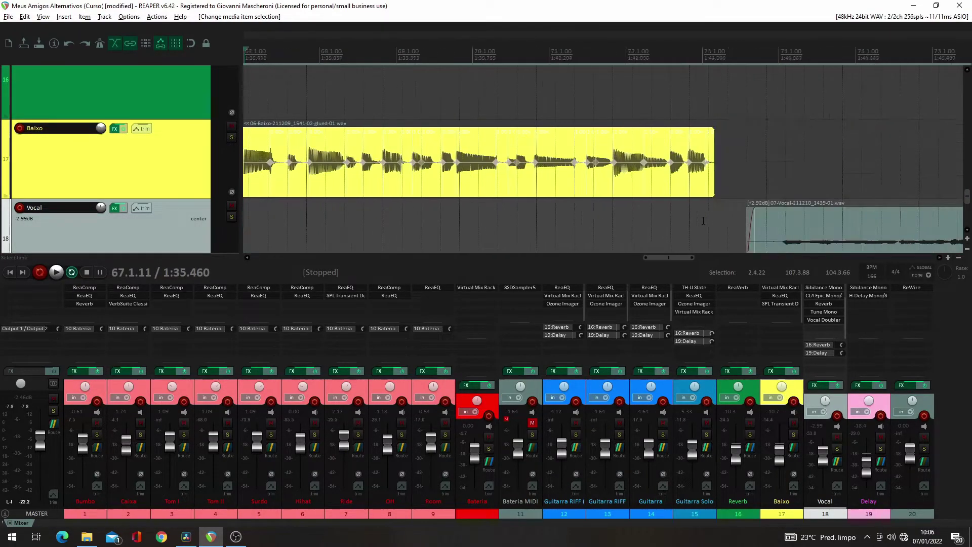
left_click(570, 182)
right_click(572, 183)
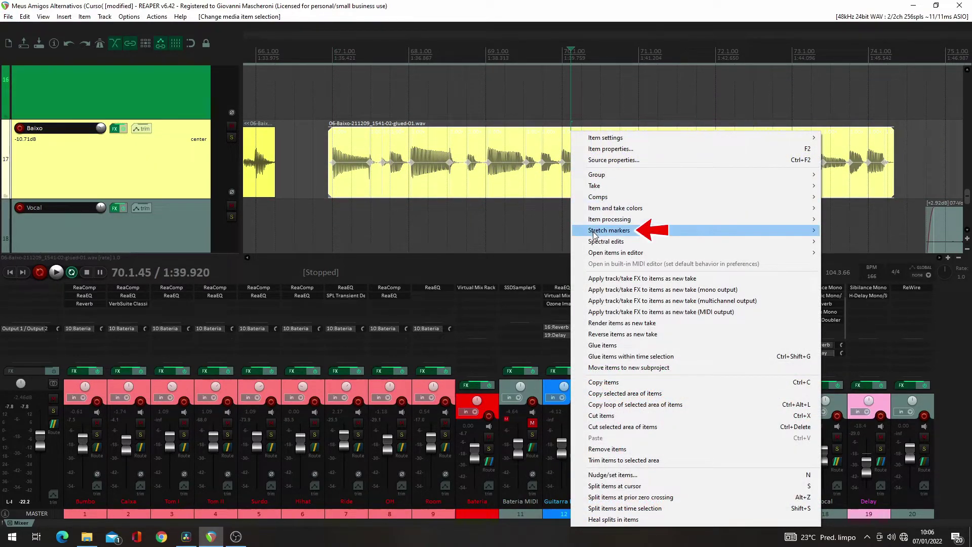
mouse_move(594, 234)
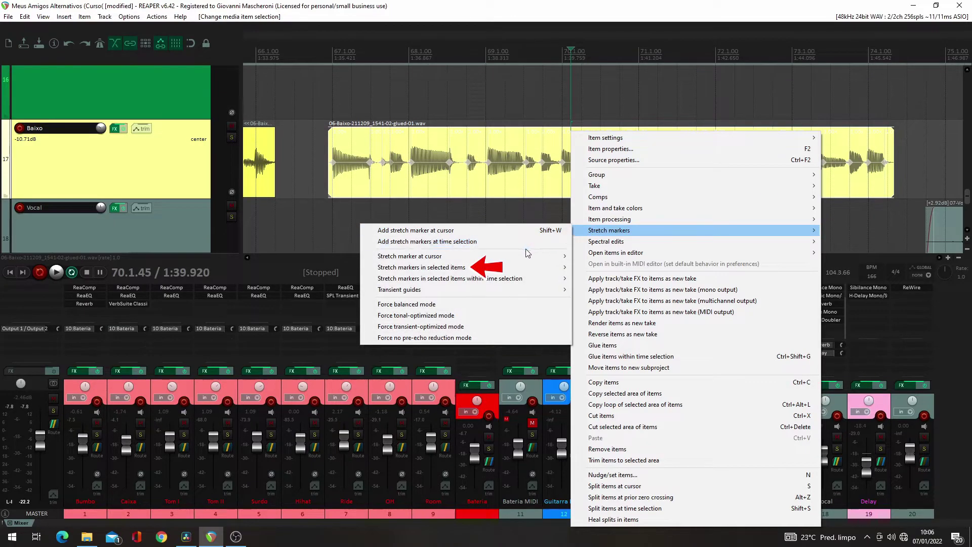
mouse_move(522, 267)
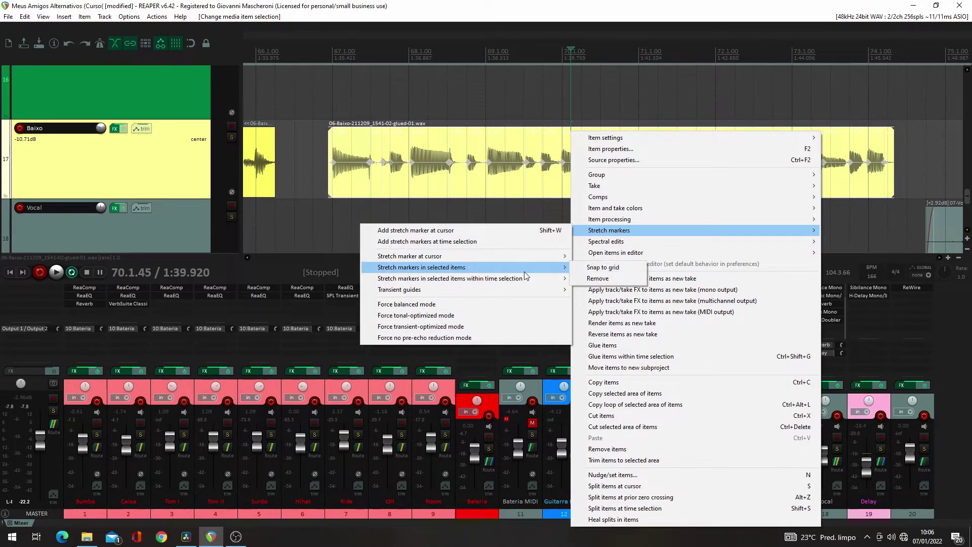
left_click(604, 269)
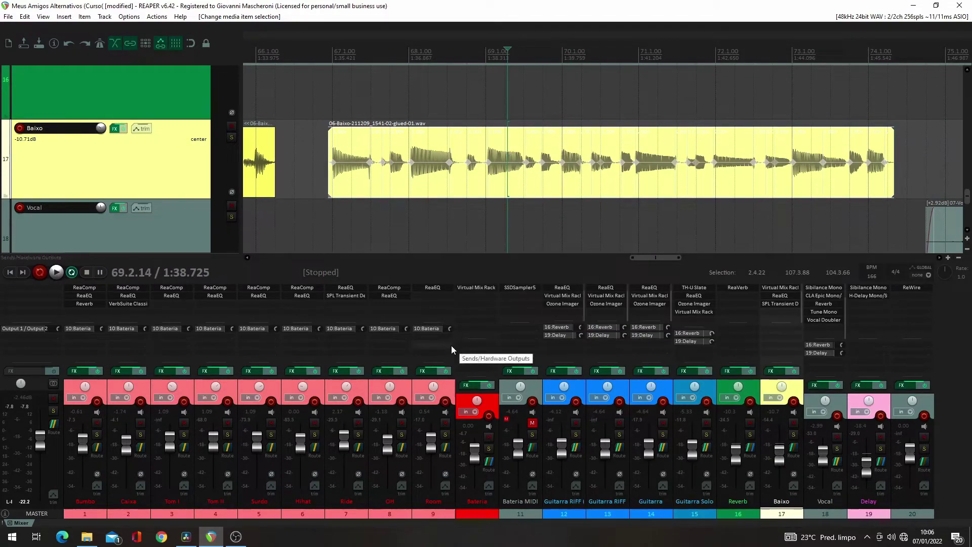
Compare the stretch marker positions with the 1/4 grid around bar 69 and at the small note near 67.3
scroll(516, 222, "up", 5)
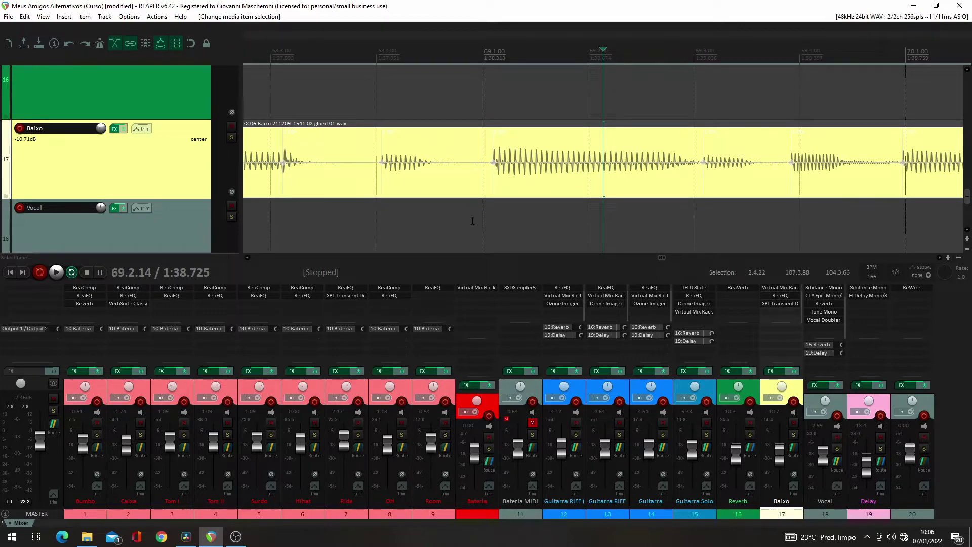
scroll(691, 221, "down", 3)
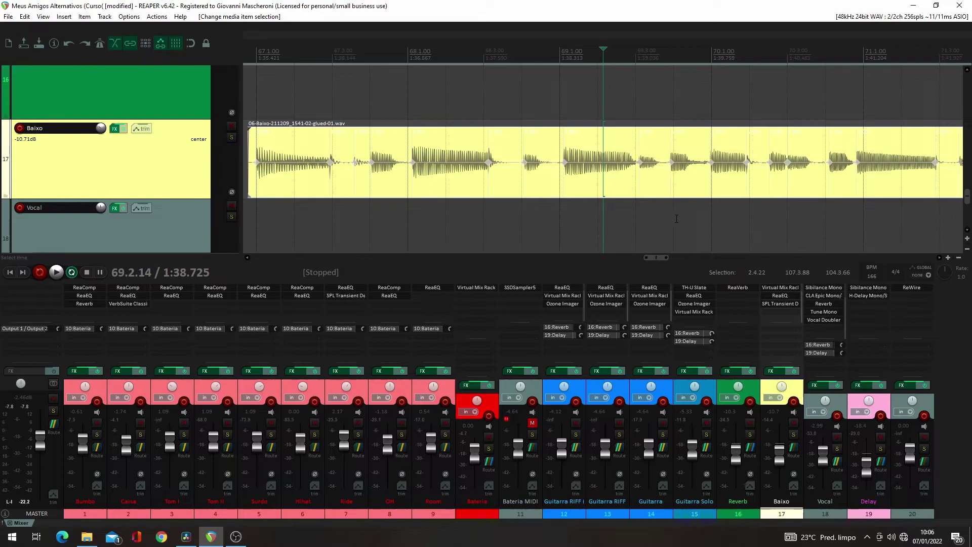
left_click(360, 206)
scroll(361, 206, "up", 5)
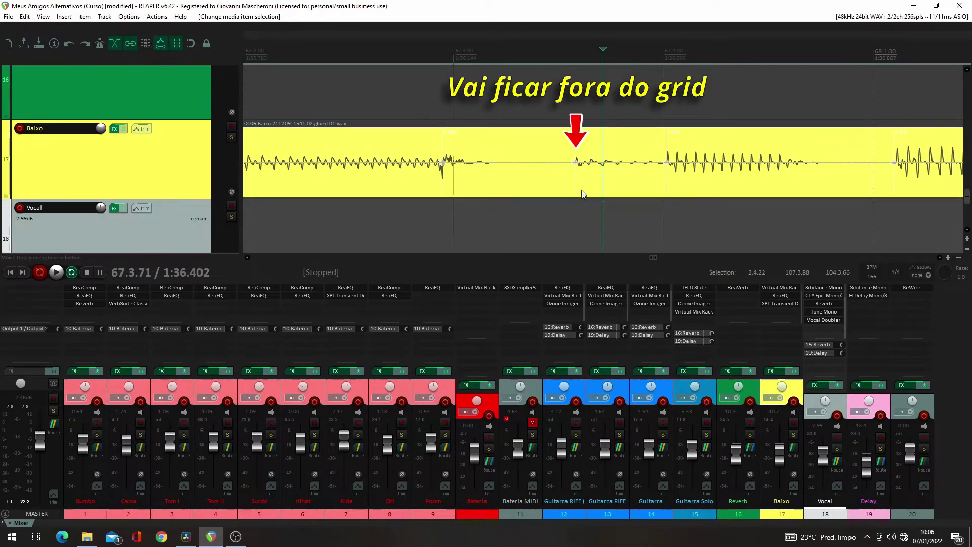
scroll(618, 209, "down", 5)
scroll(617, 209, "down", 3)
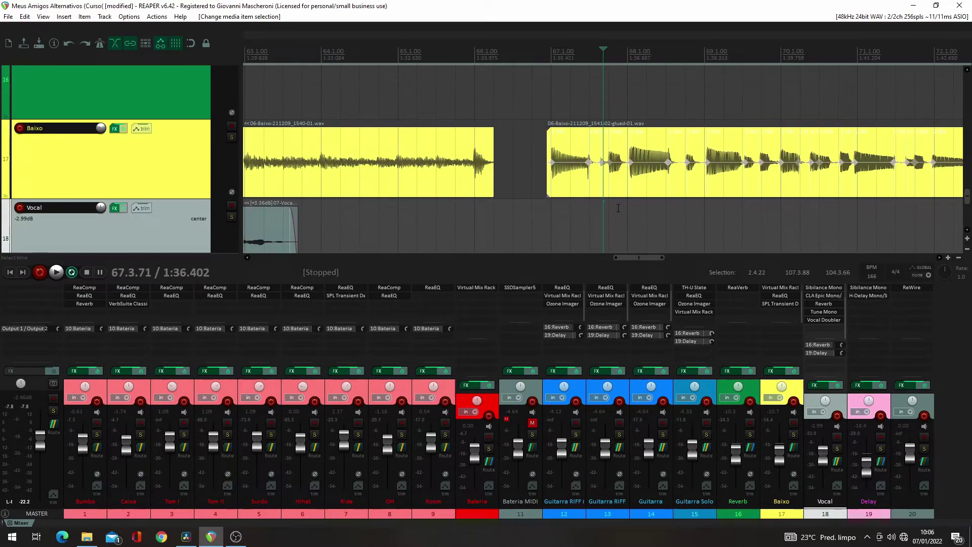
scroll(618, 208, "right", 5)
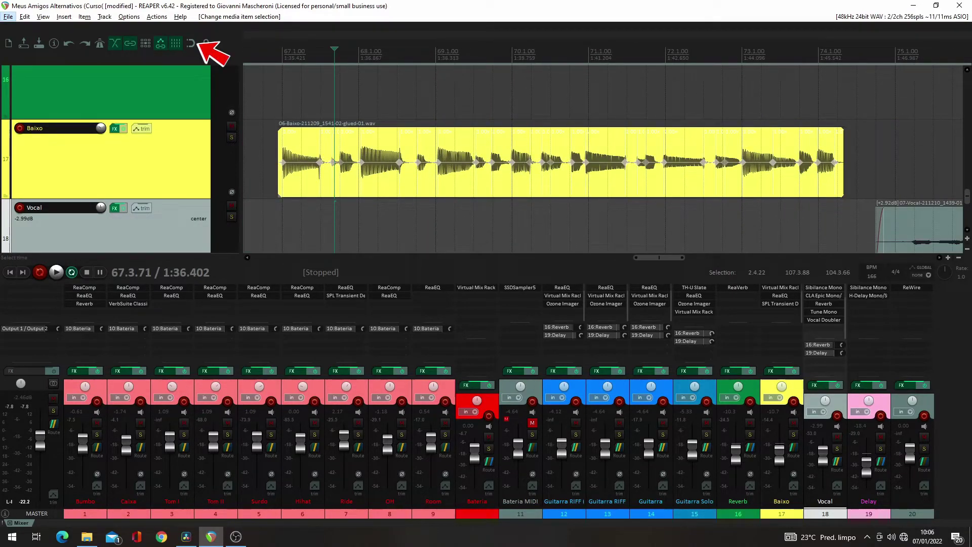
Set the grid line spacing to 1/16 in the snap and grid settings
right_click(191, 43)
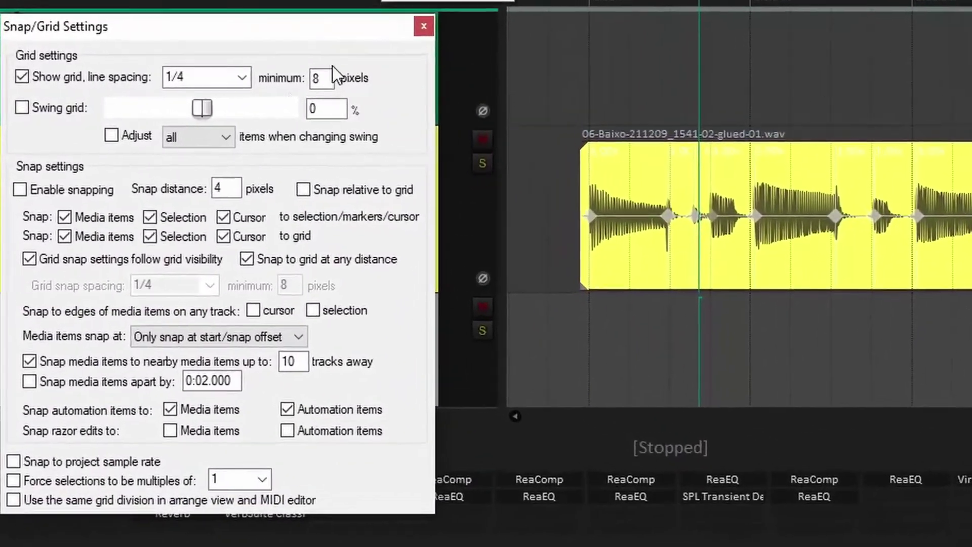
left_click(246, 79)
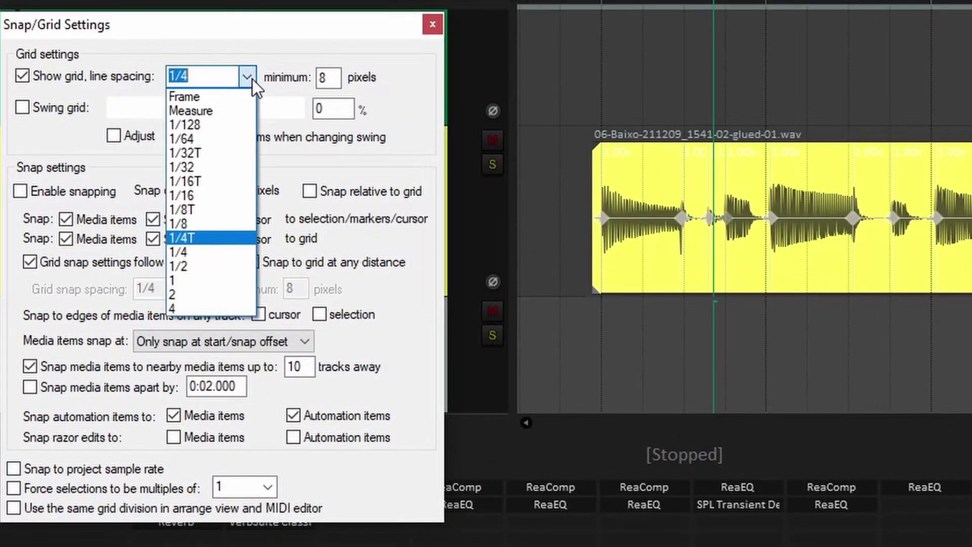
left_click(217, 196)
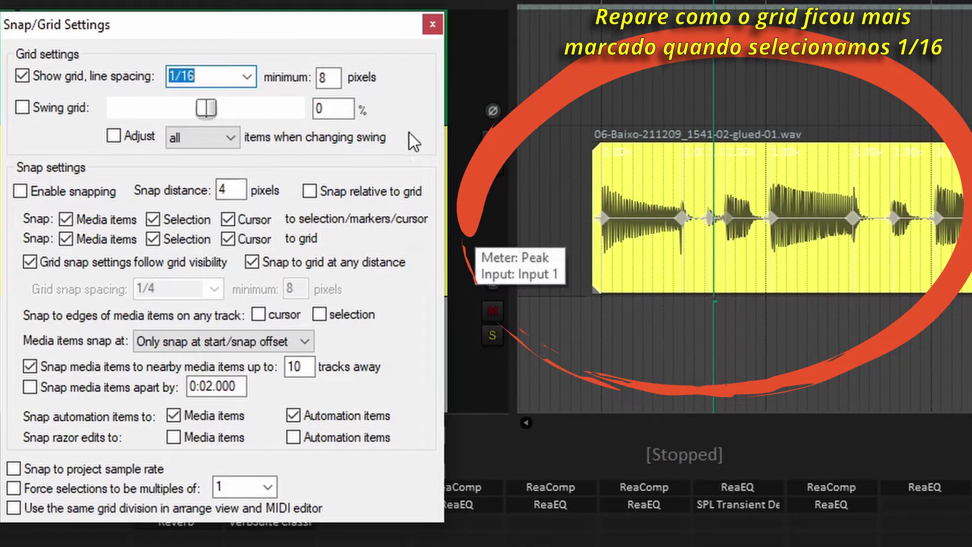
left_click(431, 26)
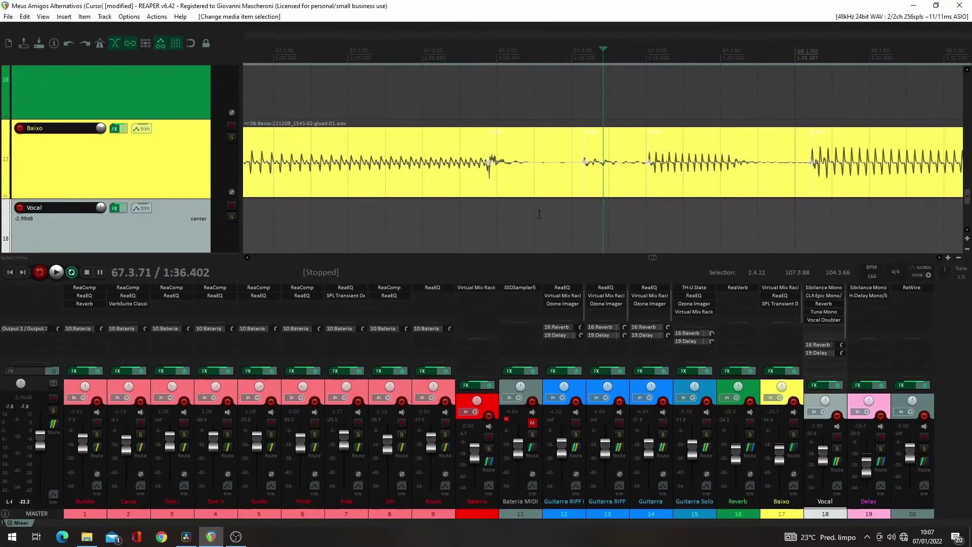
Snap all stretch markers in the glued bass item to the grid
scroll(544, 212, "down", 4)
right_click(641, 193)
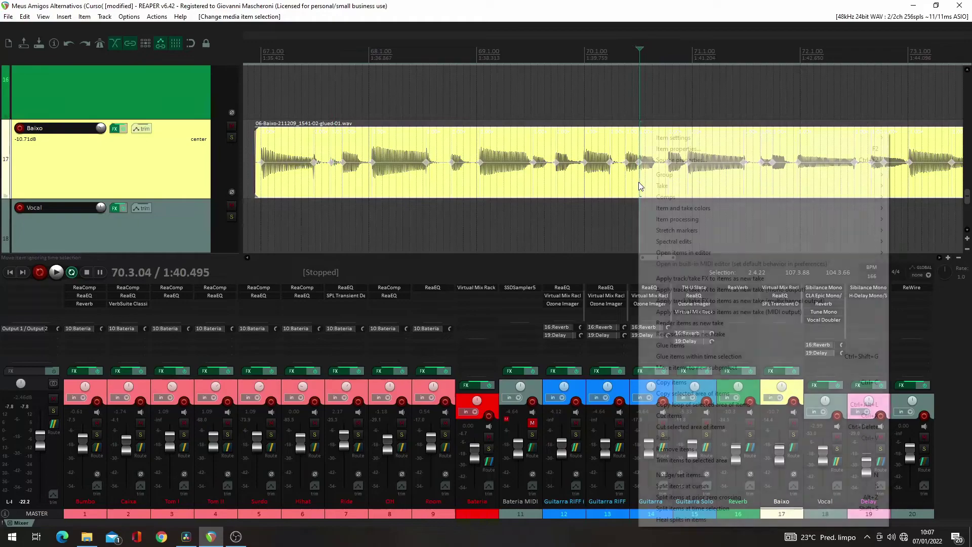
mouse_move(670, 231)
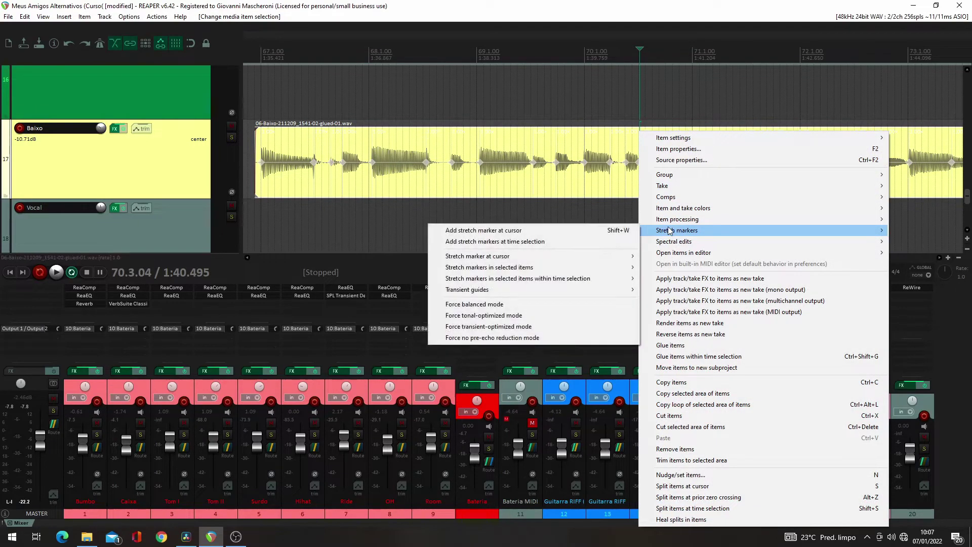
mouse_move(591, 272)
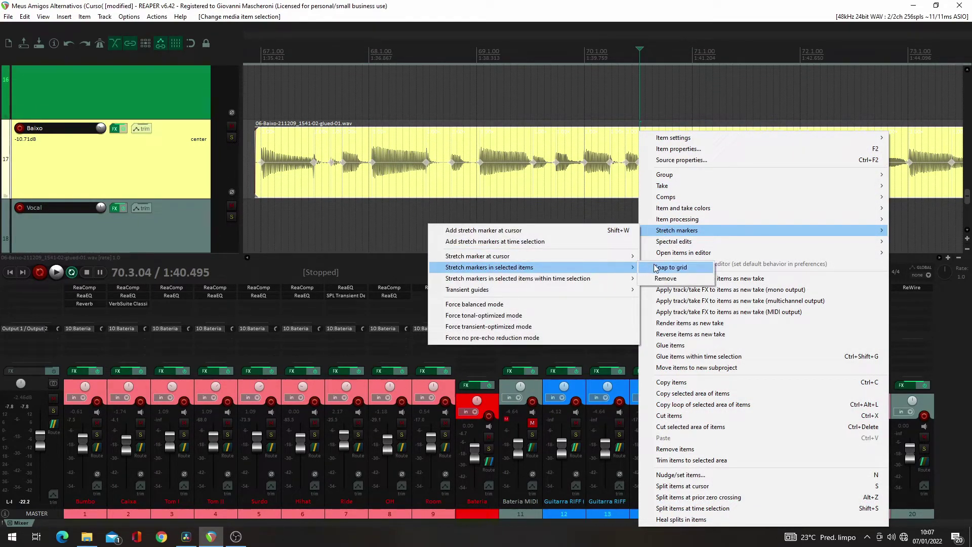
left_click(656, 267)
scroll(602, 217, "up", 7)
scroll(605, 211, "down", 8)
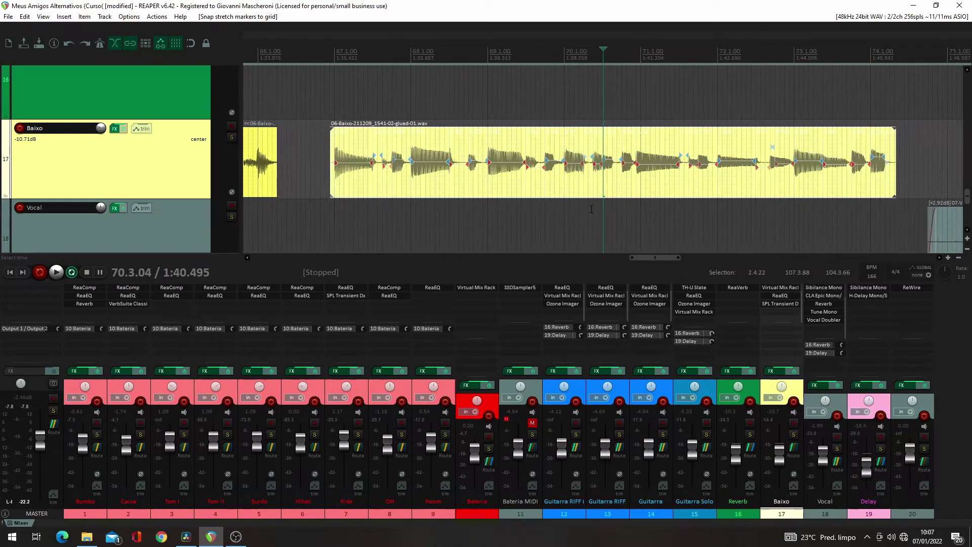
Solo the Baixo track and play the corrected bass item from its start with the metronome on
left_click(232, 137)
key("space")
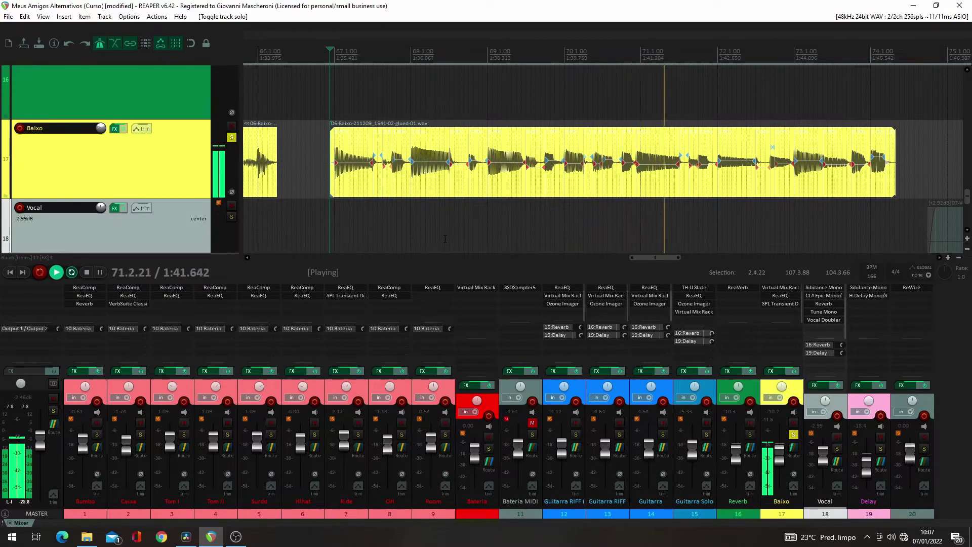
key("space")
Move the stretch marker of the early note before bar 71 onto 71.1.00 and play the passage from 70.3.35
left_click(637, 197)
scroll(566, 197, "up", 8)
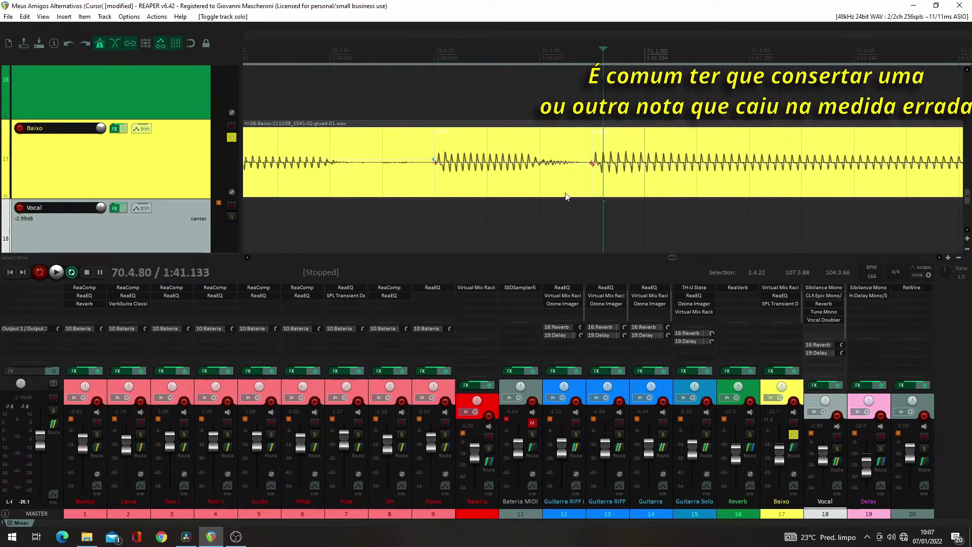
left_click_drag(592, 162, 645, 165)
scroll(590, 212, "down", 8)
left_click(576, 209)
key("space")
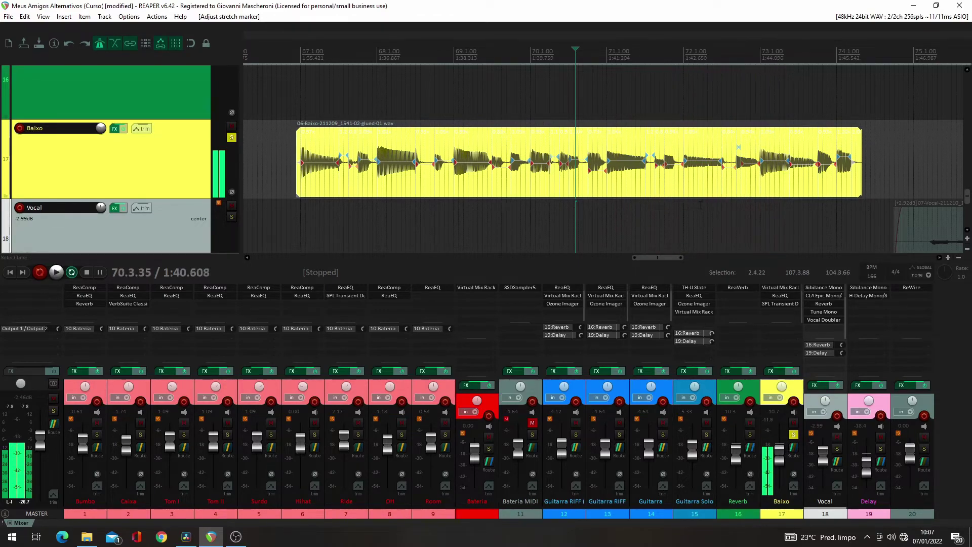
With snapping enabled, move the stretch marker at 72.3.75 back to 72.3.50 and play the passage
scroll(733, 215, "up", 5)
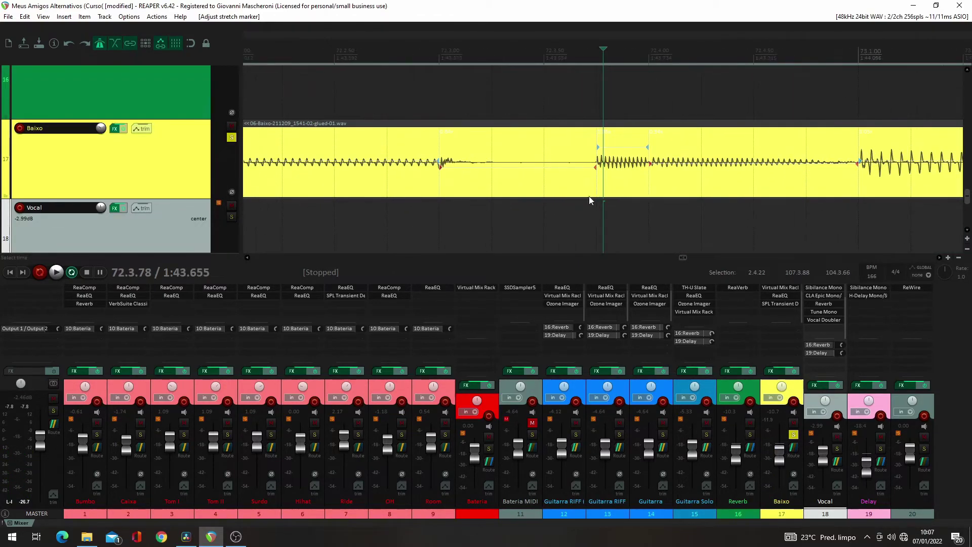
left_click(727, 211)
scroll(723, 215, "up", 2)
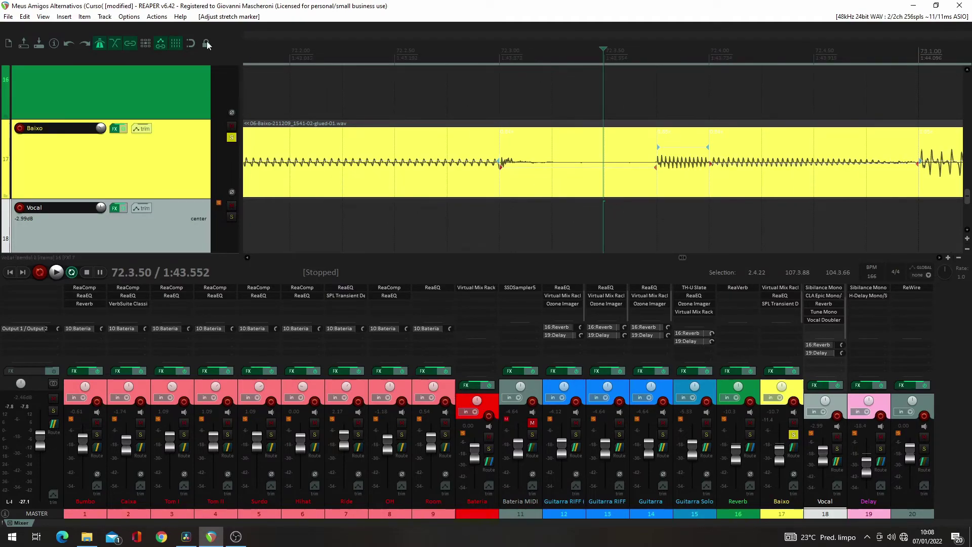
left_click_drag(660, 169, 603, 169)
scroll(603, 200, "down", 3)
left_click(554, 207)
key("space")
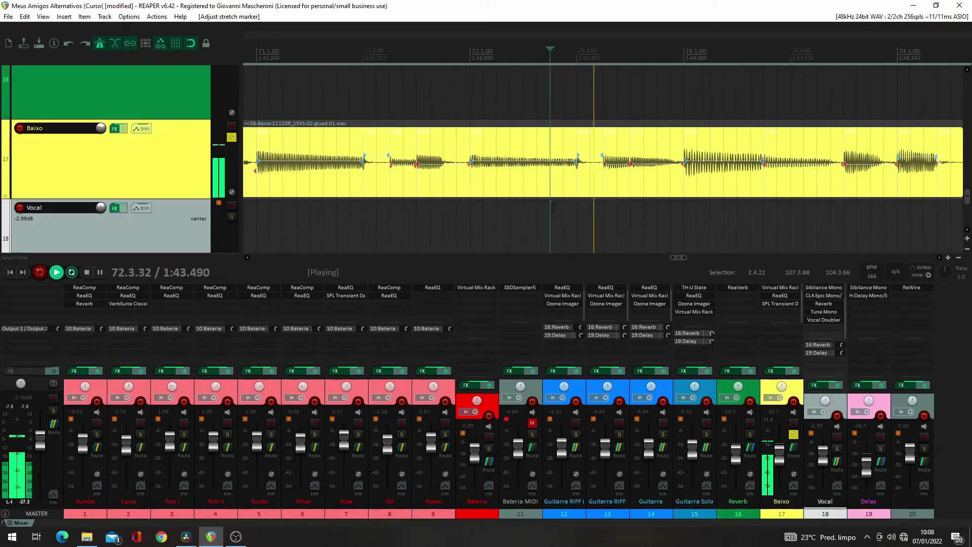
scroll(594, 221, "down", 3)
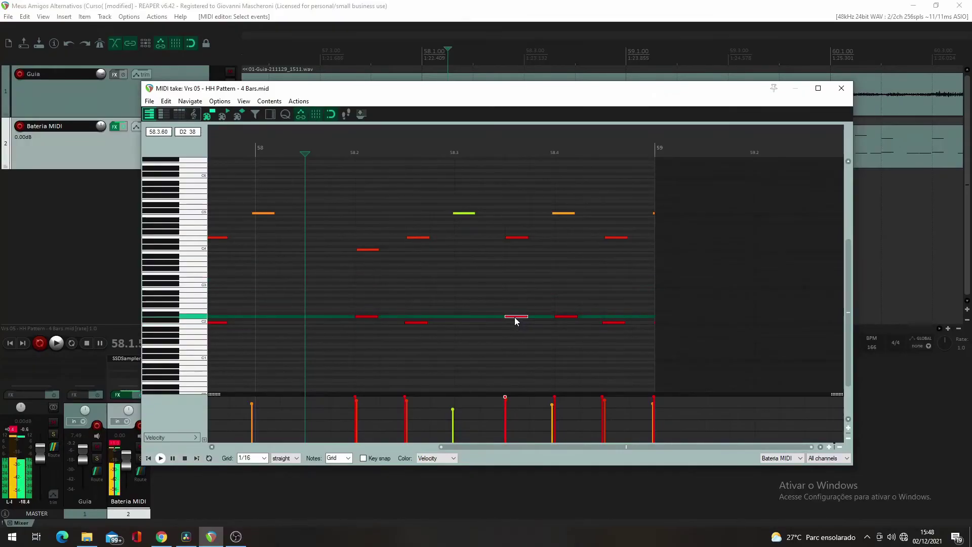
mouse_move(567, 314)
left_mouse_down()
mouse_move(616, 325)
mouse_move(616, 306)
left_mouse_up()
left_click_drag(638, 191, 516, 254)
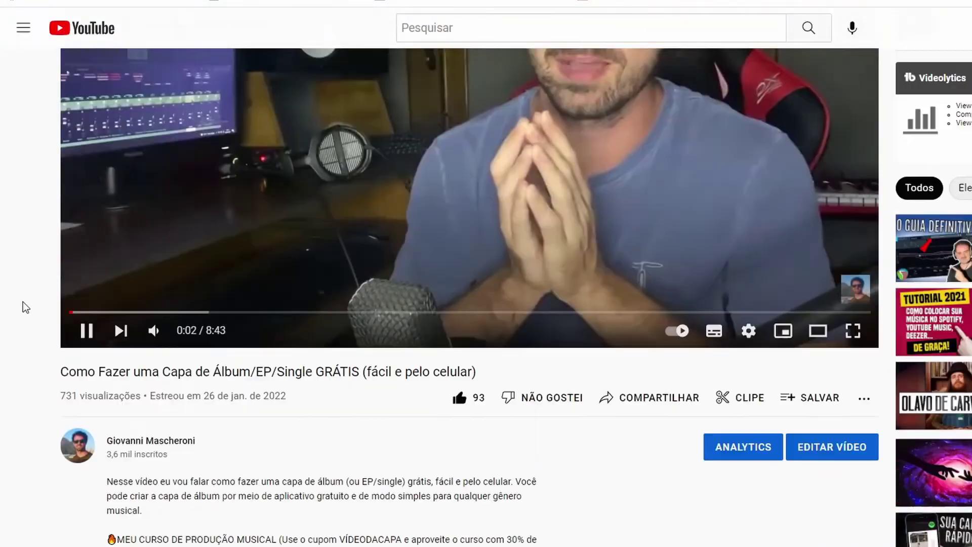
scroll(22, 301, "down", 7)
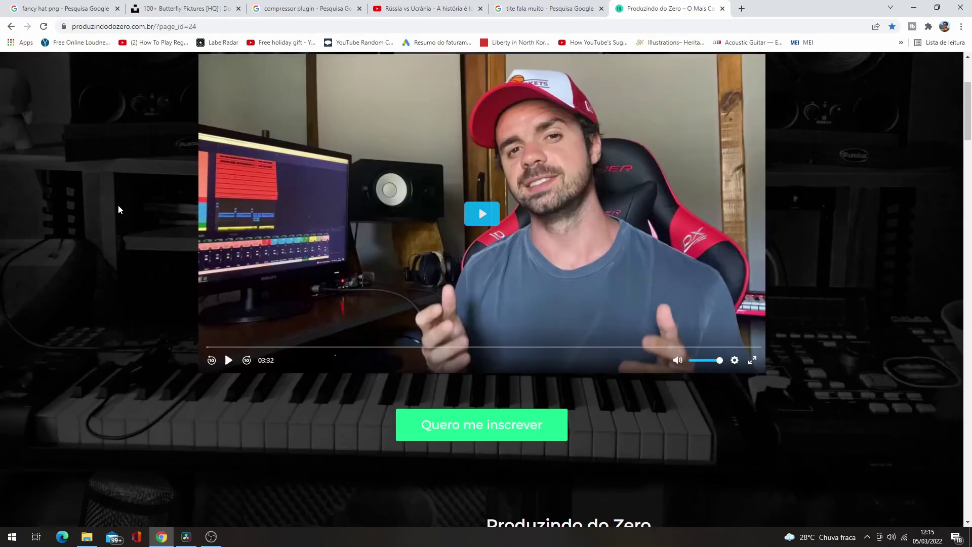
scroll(118, 205, "down", 12)
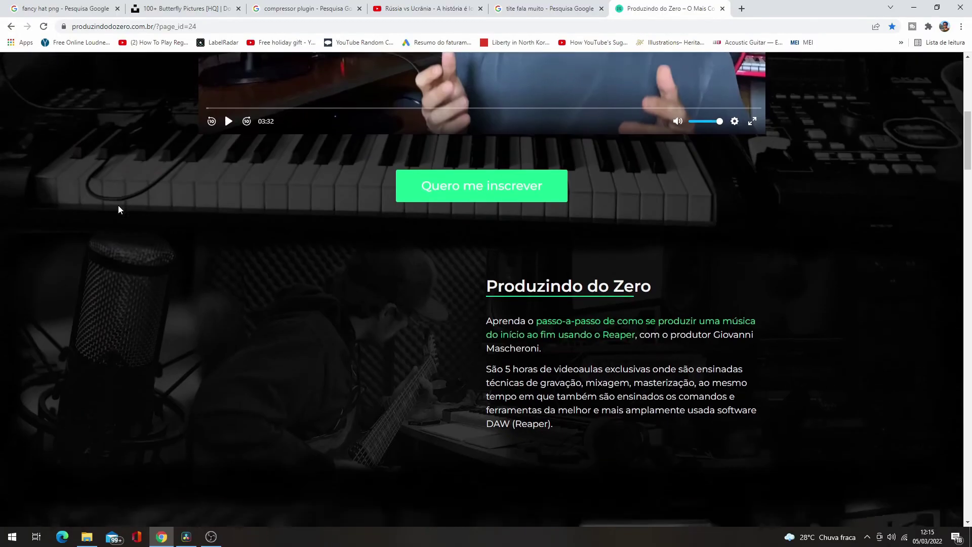
scroll(118, 210, "down", 16)
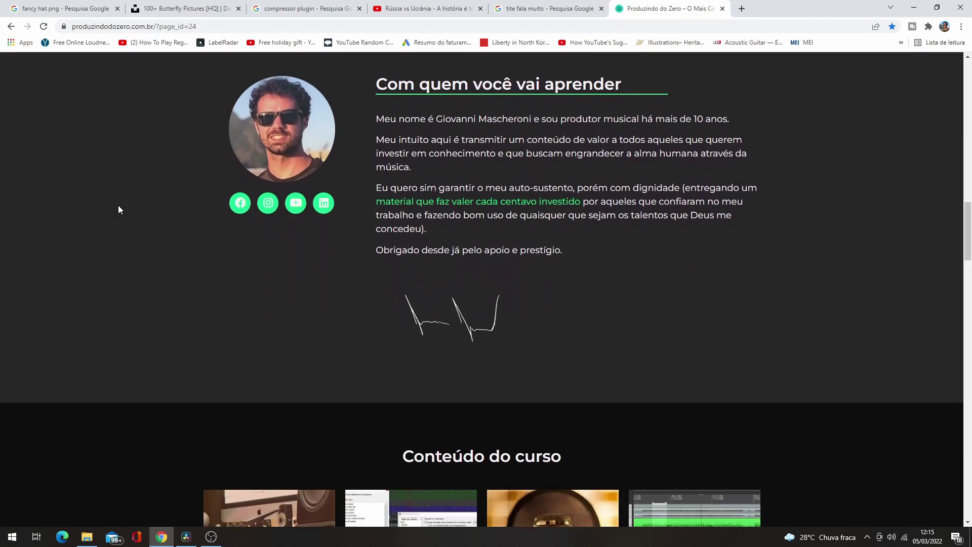
scroll(118, 206, "up", 1)
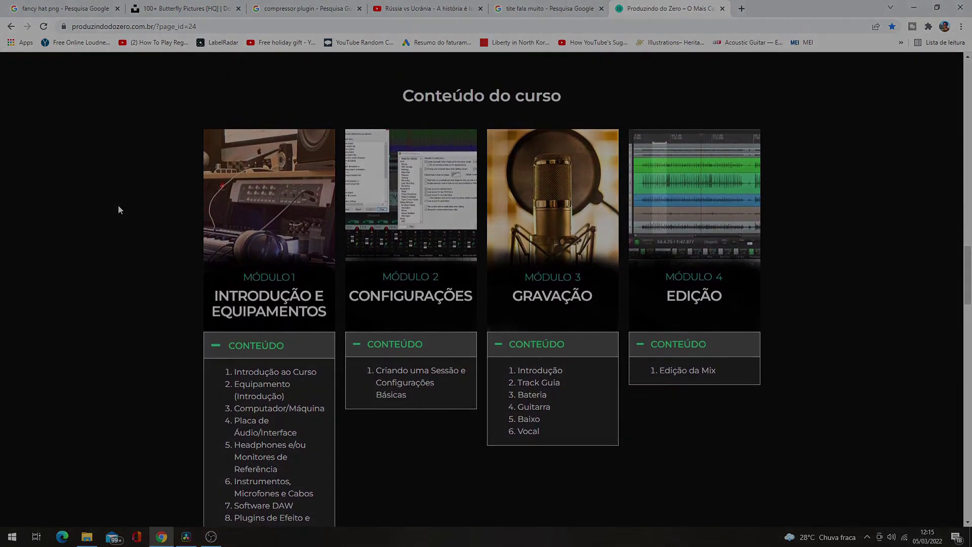